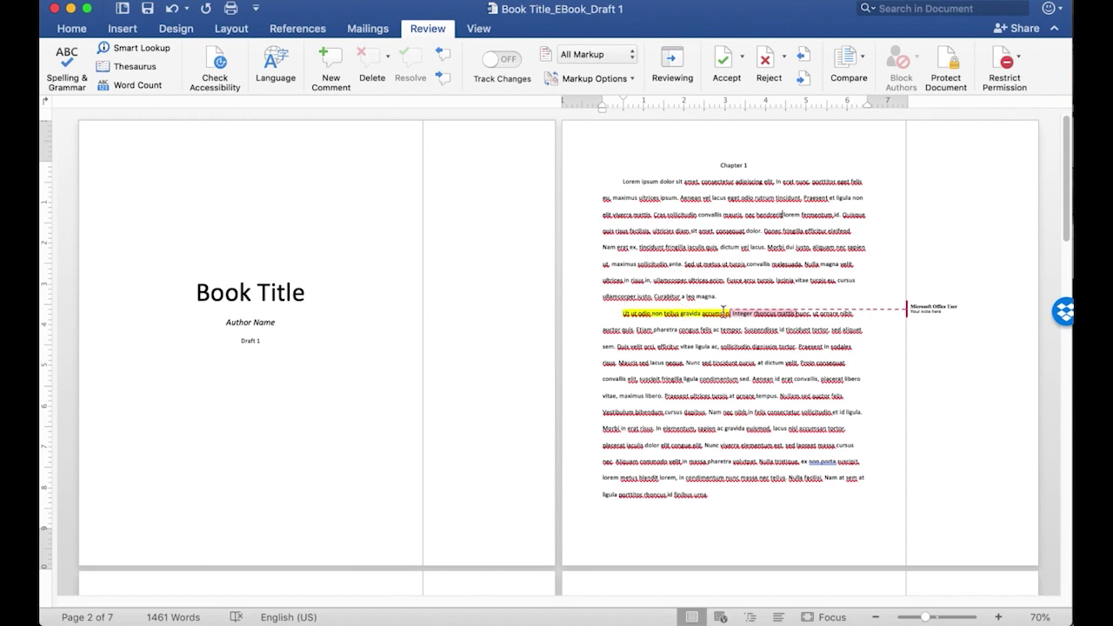
Remove the yellow highlight from the sentence "Ut ut odio non tellus gravida accumsan" in Chapter 1
click(944, 312)
drag(623, 313, 730, 313)
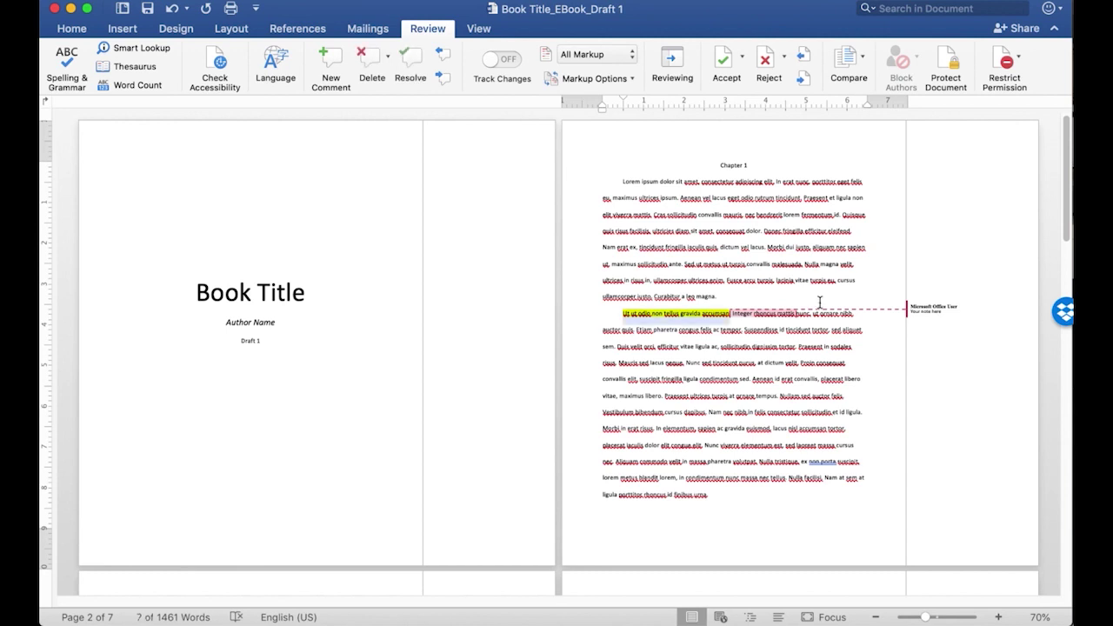
click(72, 28)
click(334, 78)
click(336, 105)
Delete all comments in the document
click(427, 29)
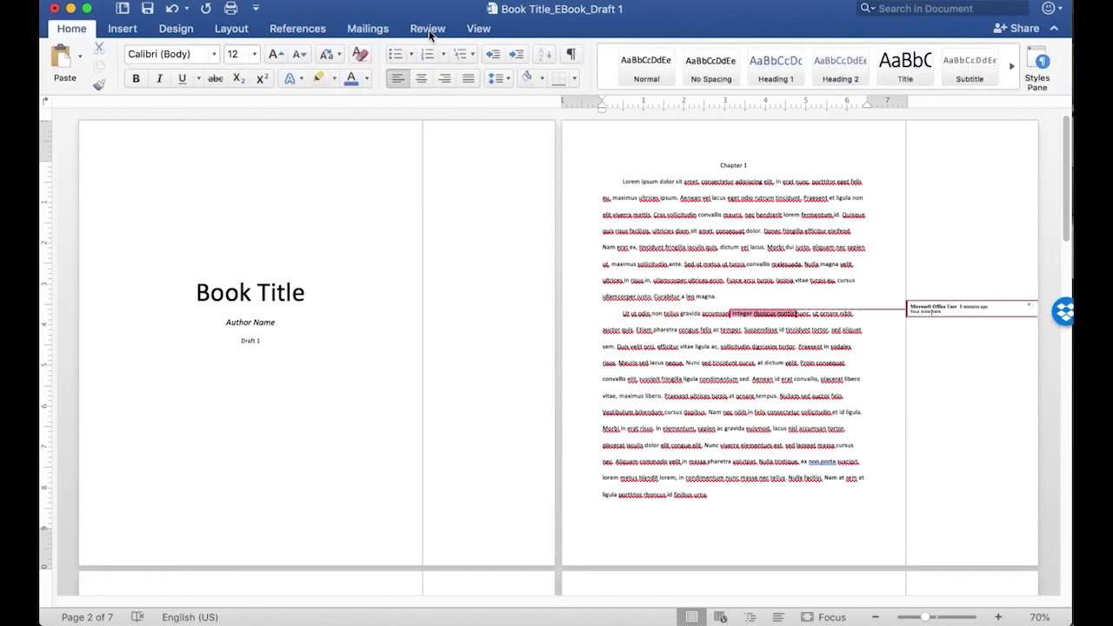
click(388, 55)
click(408, 121)
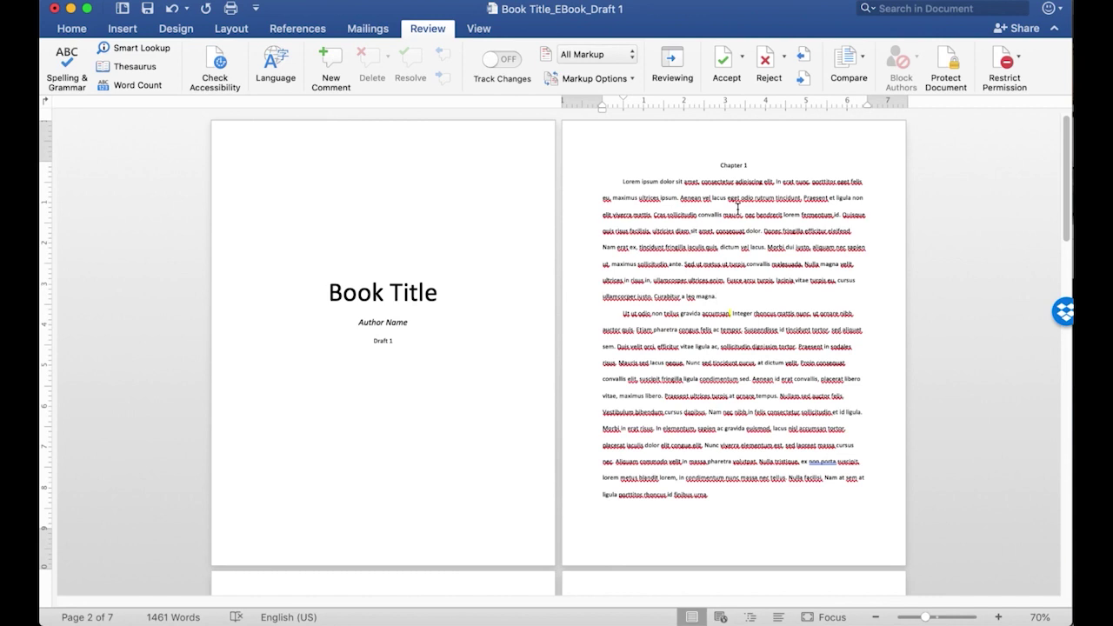
Insert a page break directly before the "Chapter 2" heading so the chapter starts on its own page
drag(756, 164, 703, 164)
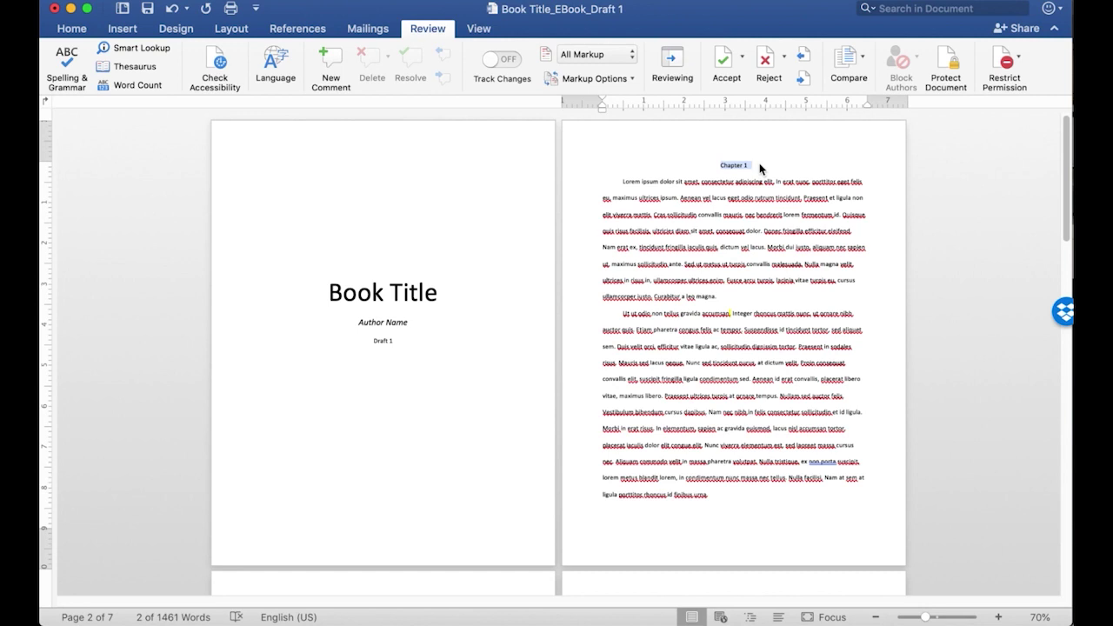
click(689, 340)
scroll(611, 443, down, 15)
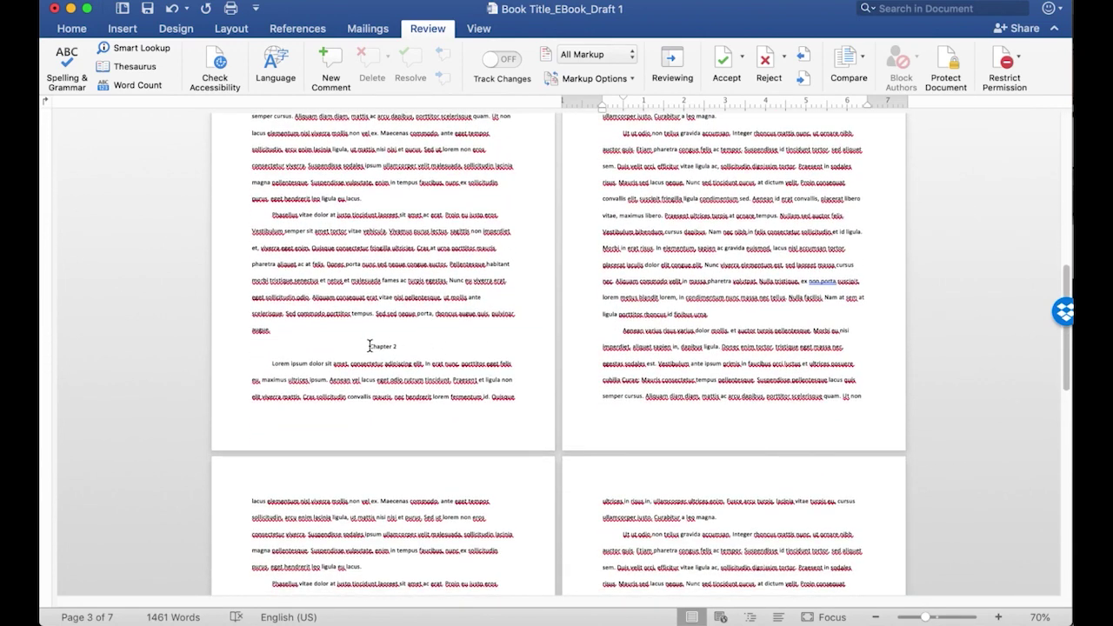
click(368, 345)
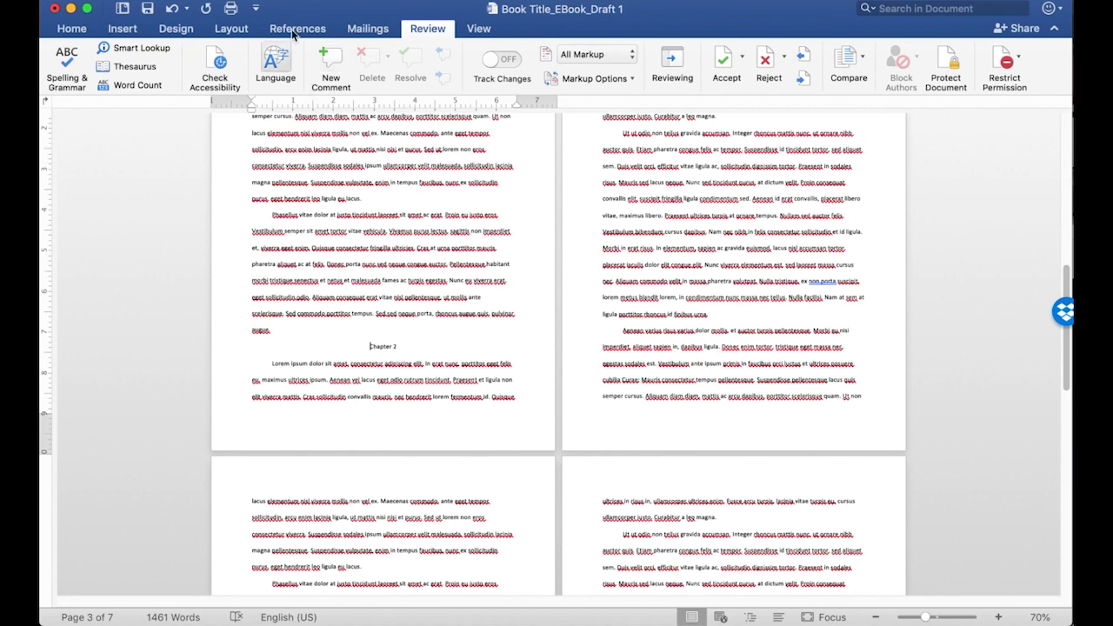
click(269, 3)
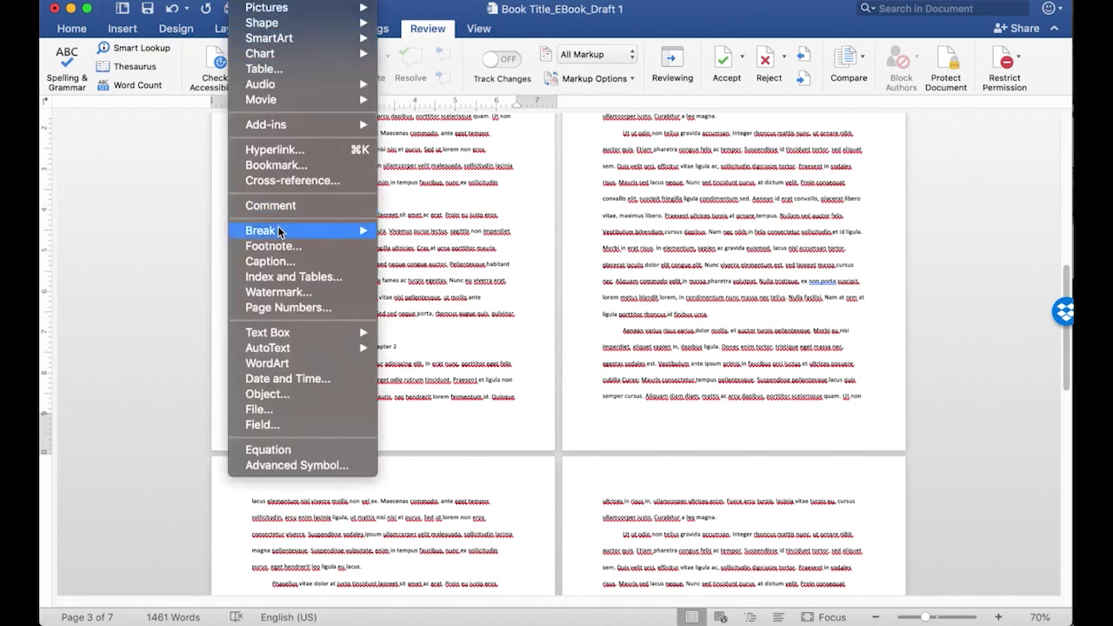
mouse_move(278, 228)
click(401, 233)
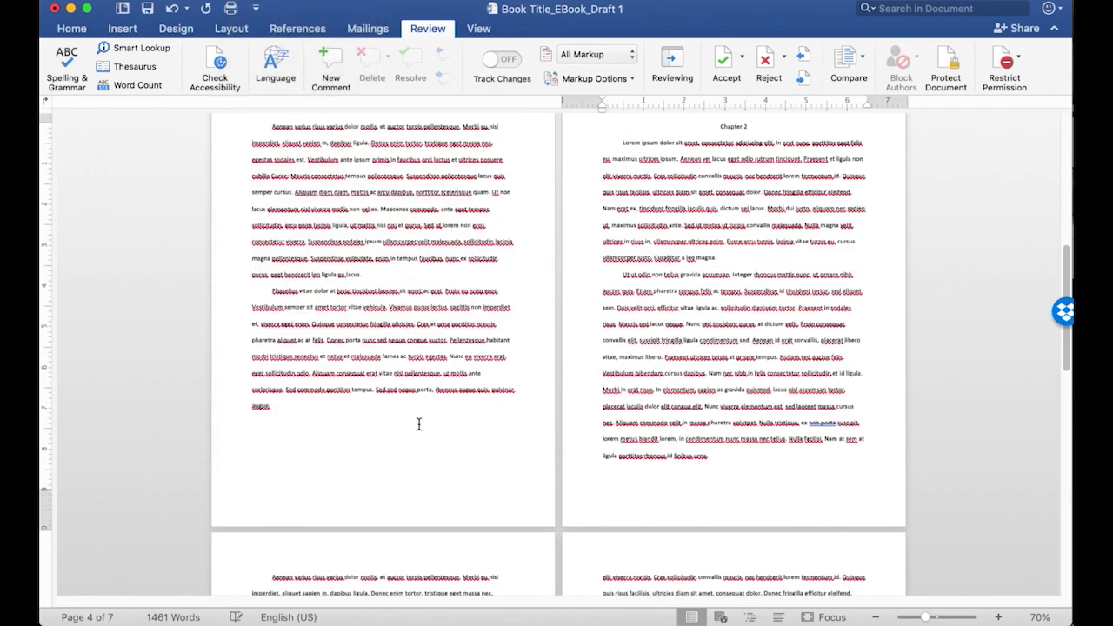
Insert a page break directly before the "Chapter 3" heading
scroll(716, 258, up, 3)
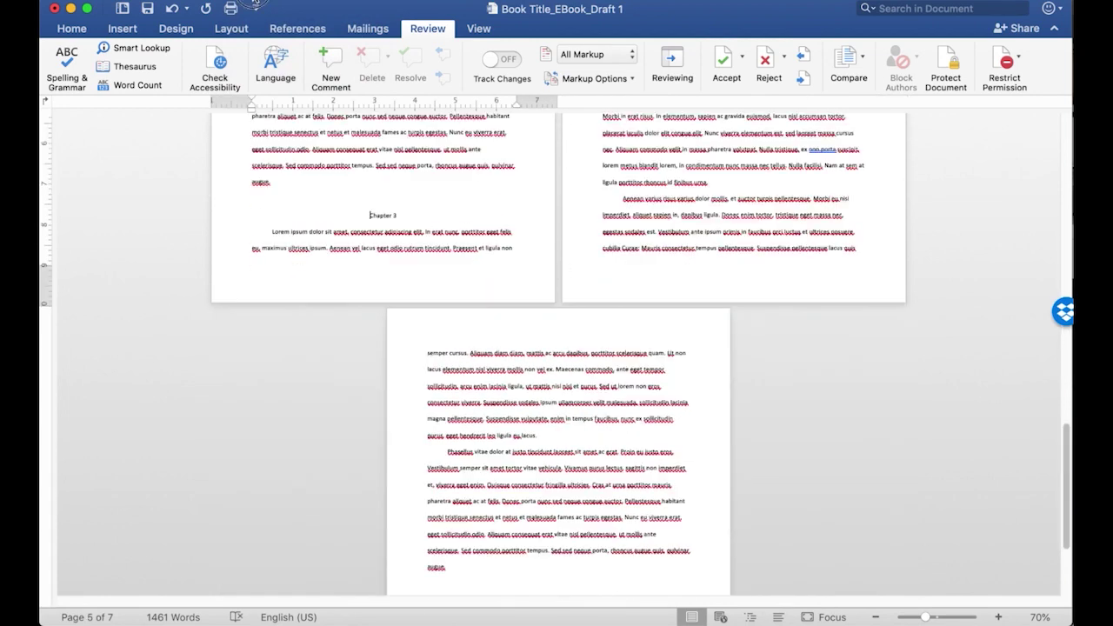
click(246, 2)
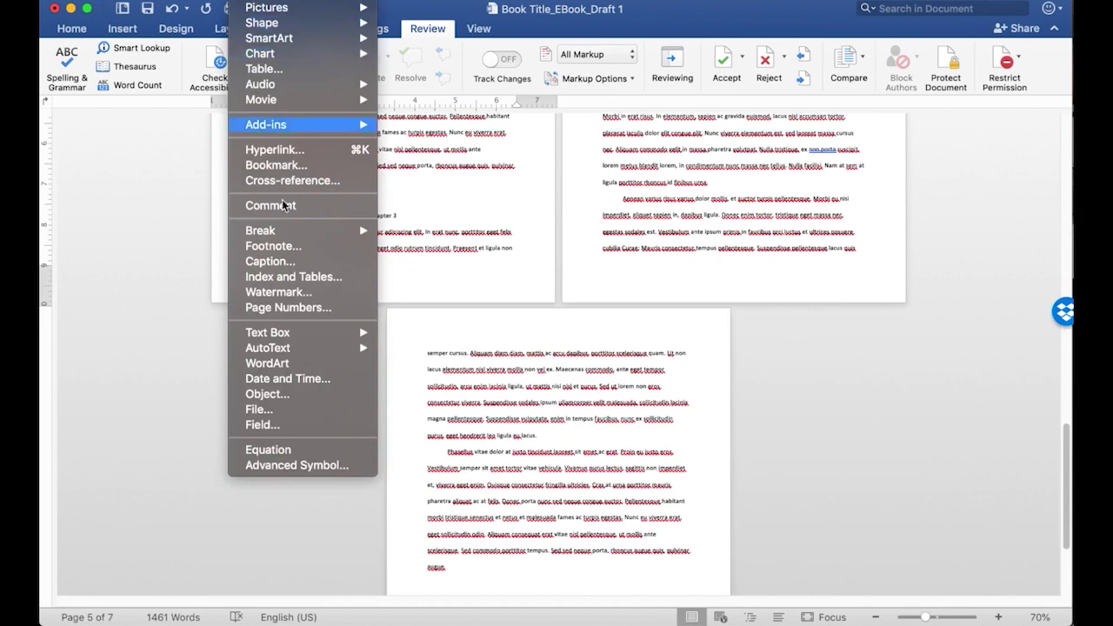
mouse_move(283, 236)
click(412, 237)
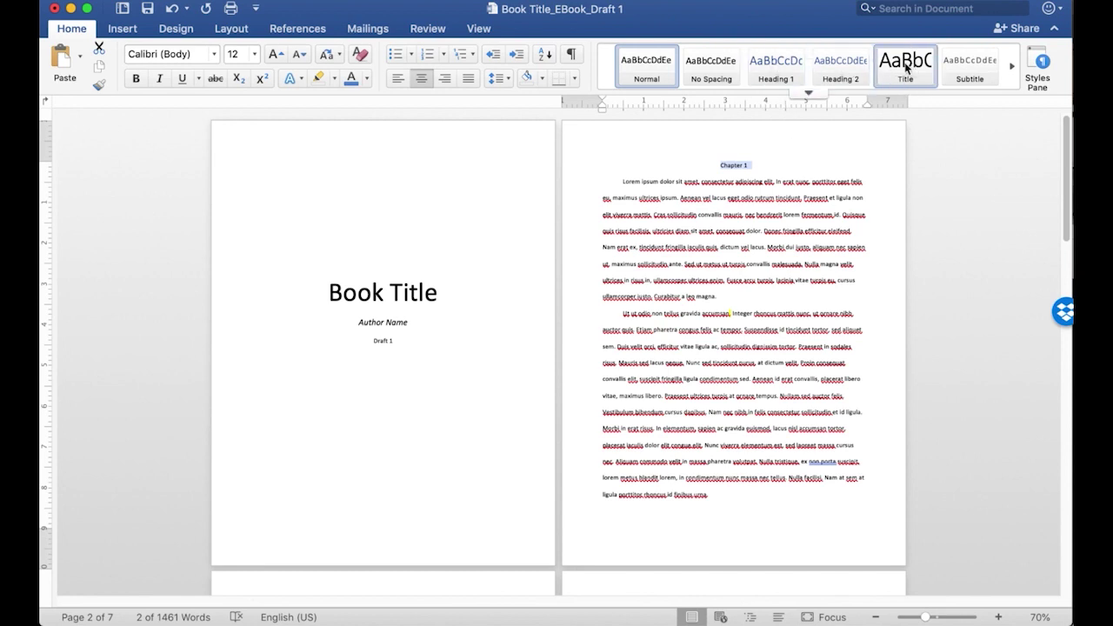
Apply Heading 1 to the "Chapter 1" title and modify the style to centered, bold, black and 24 pt
click(790, 64)
right_click(769, 62)
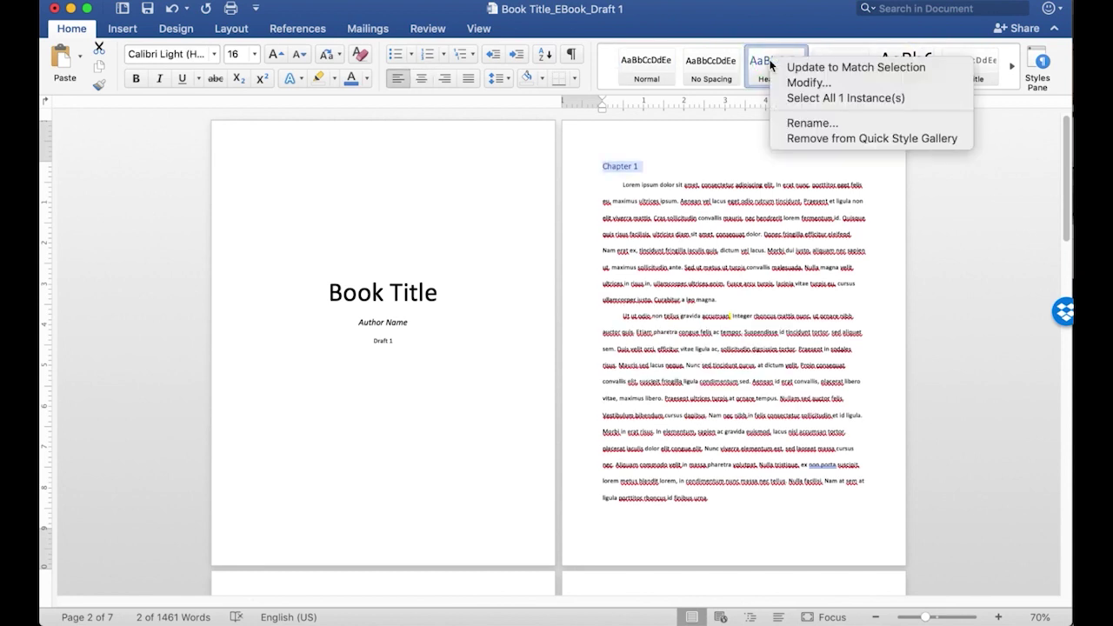
click(796, 81)
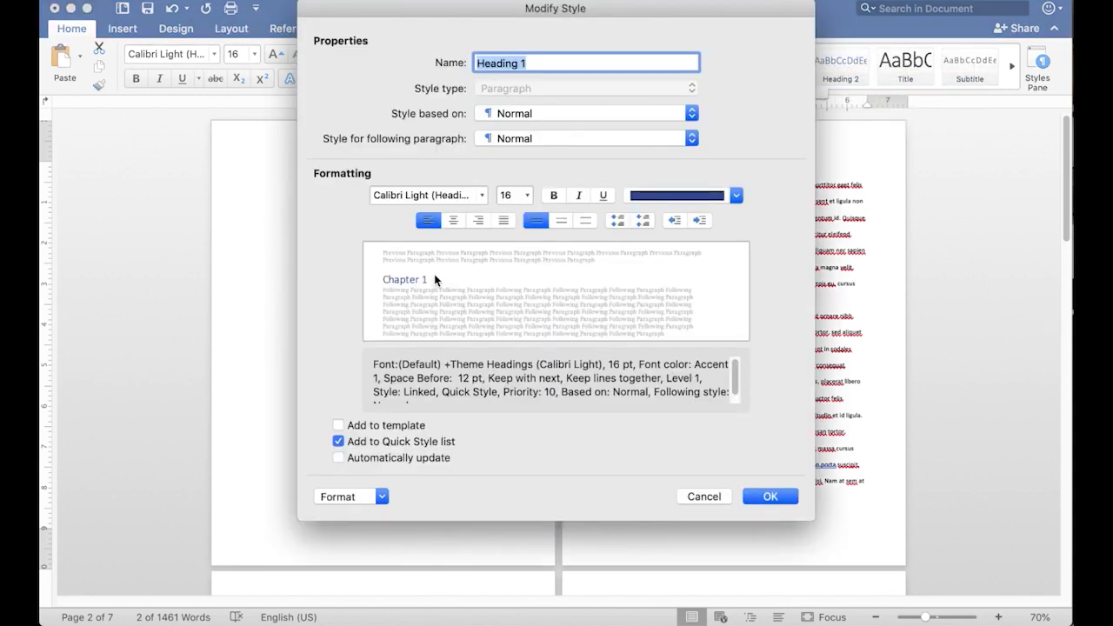
click(453, 220)
click(553, 195)
click(695, 197)
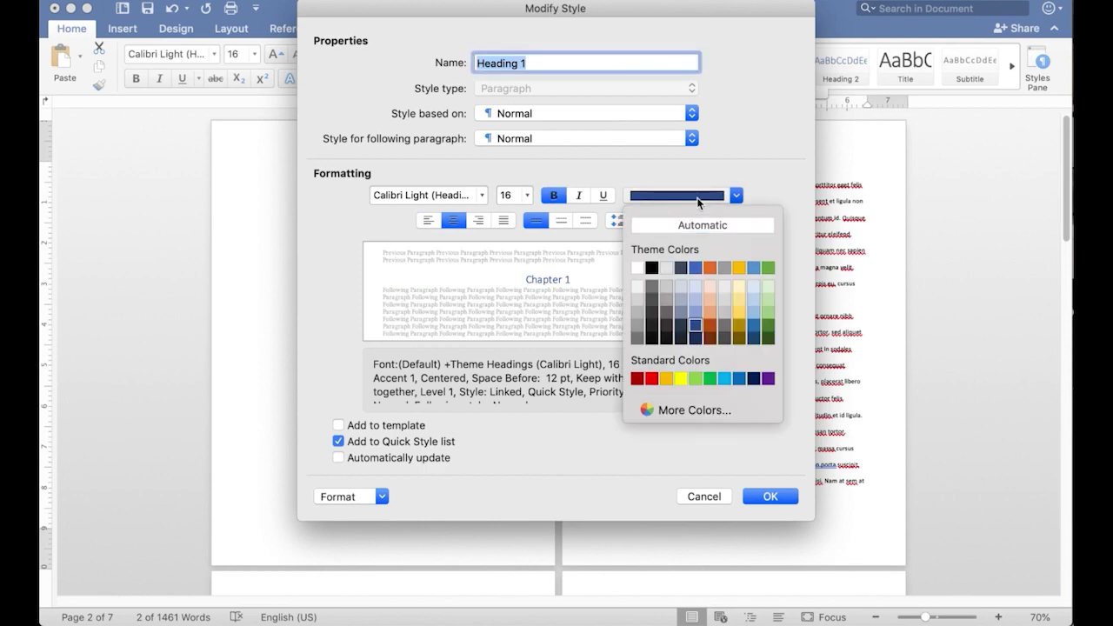
click(646, 266)
click(527, 196)
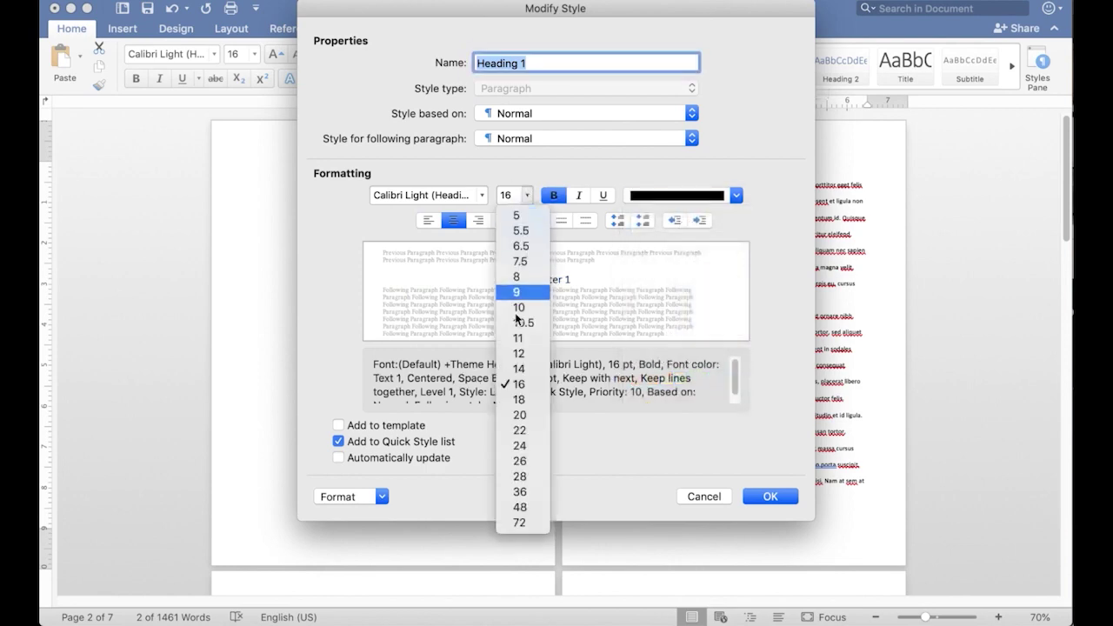
click(522, 446)
click(771, 496)
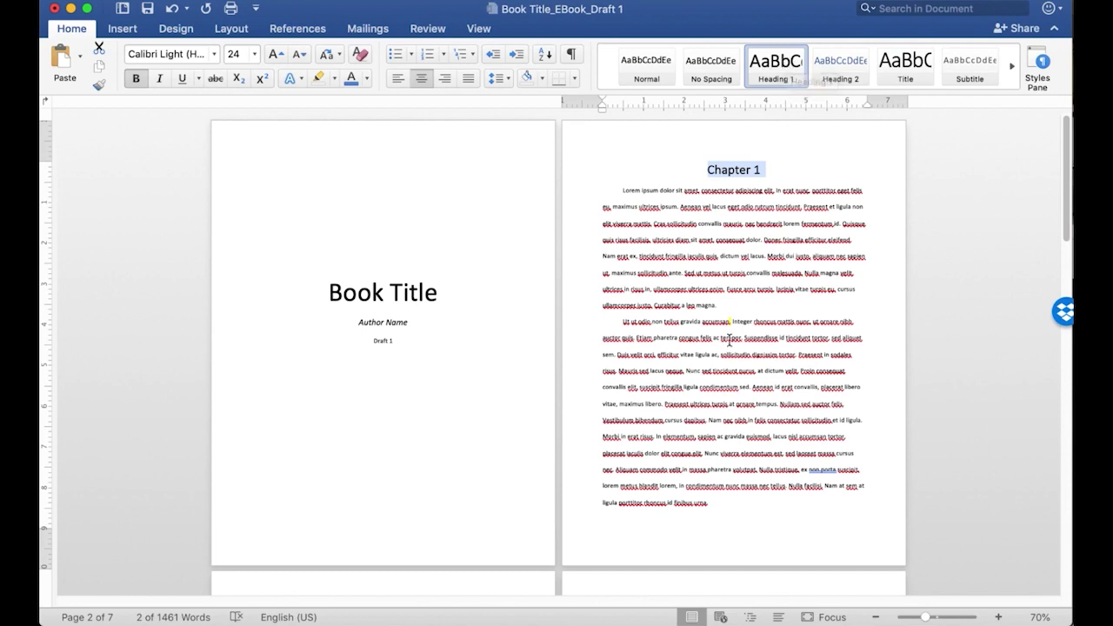
Apply the Heading 1 style to the "Chapter 2" and "Chapter 3" titles
scroll(730, 335, down, 5)
drag(757, 206, 719, 206)
click(776, 63)
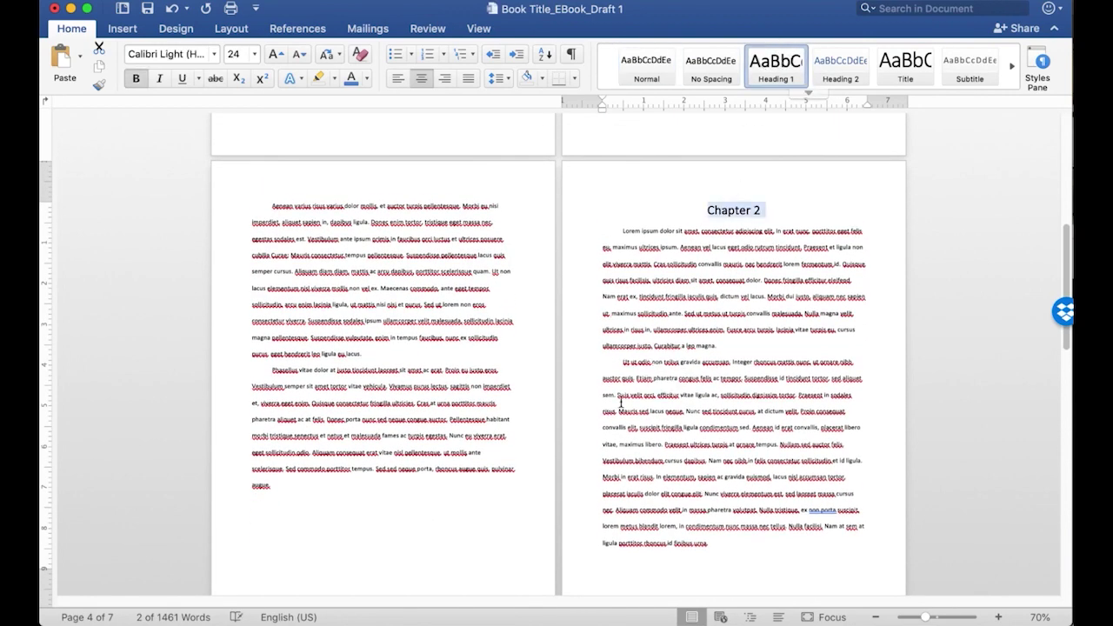
scroll(614, 412, down, 5)
drag(753, 348, 708, 348)
click(767, 69)
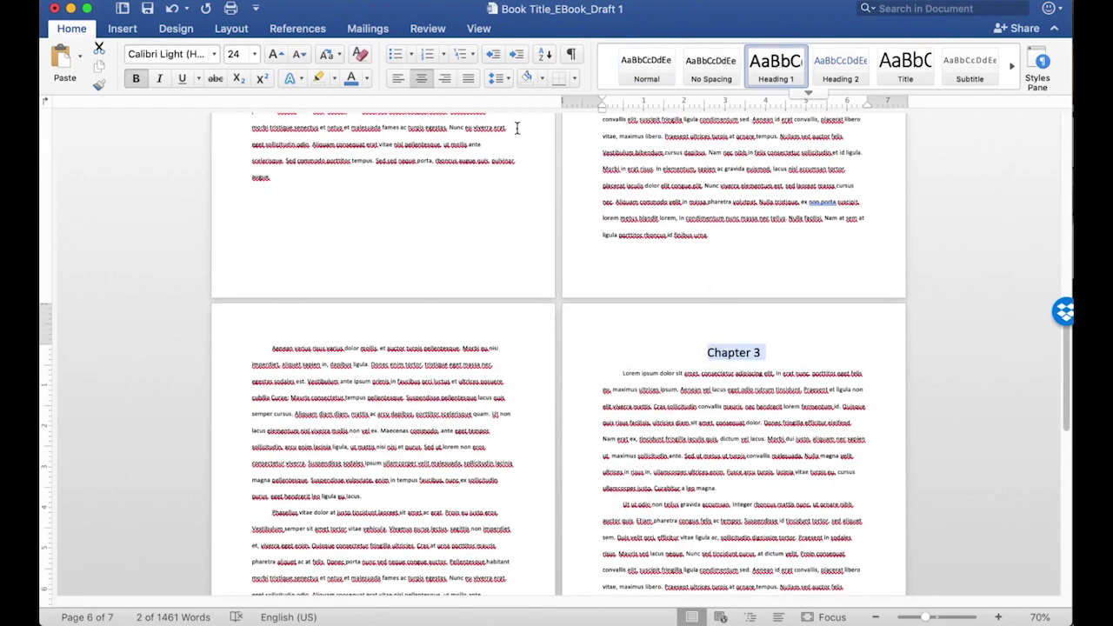
Return to the start of the document and display the Navigation Pane
scroll(429, 128, up, 1)
scroll(429, 129, up, 15)
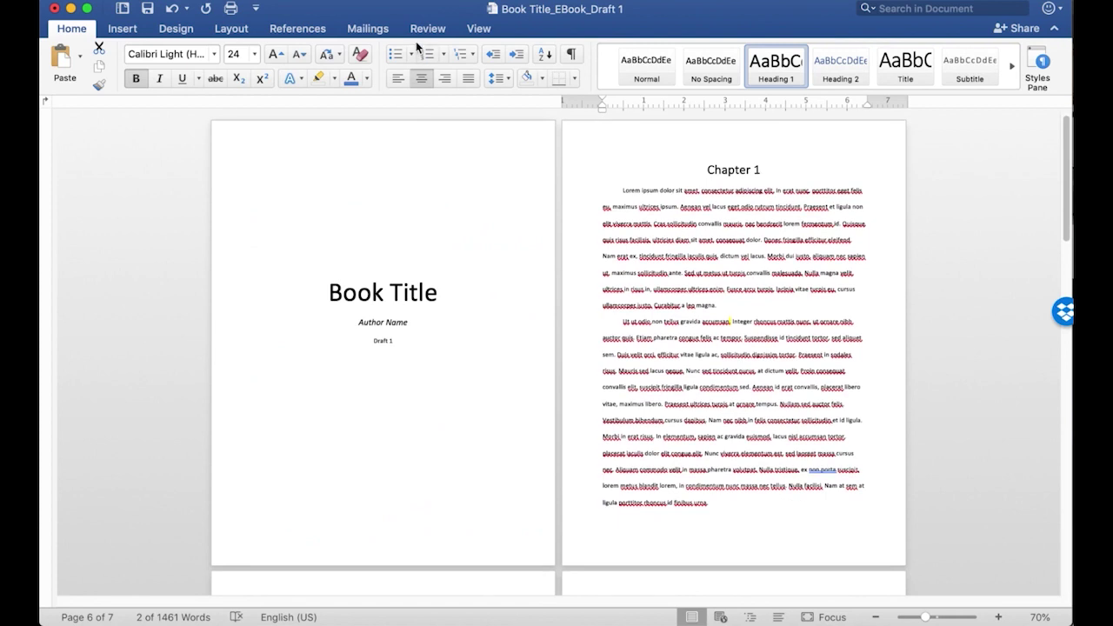
click(479, 29)
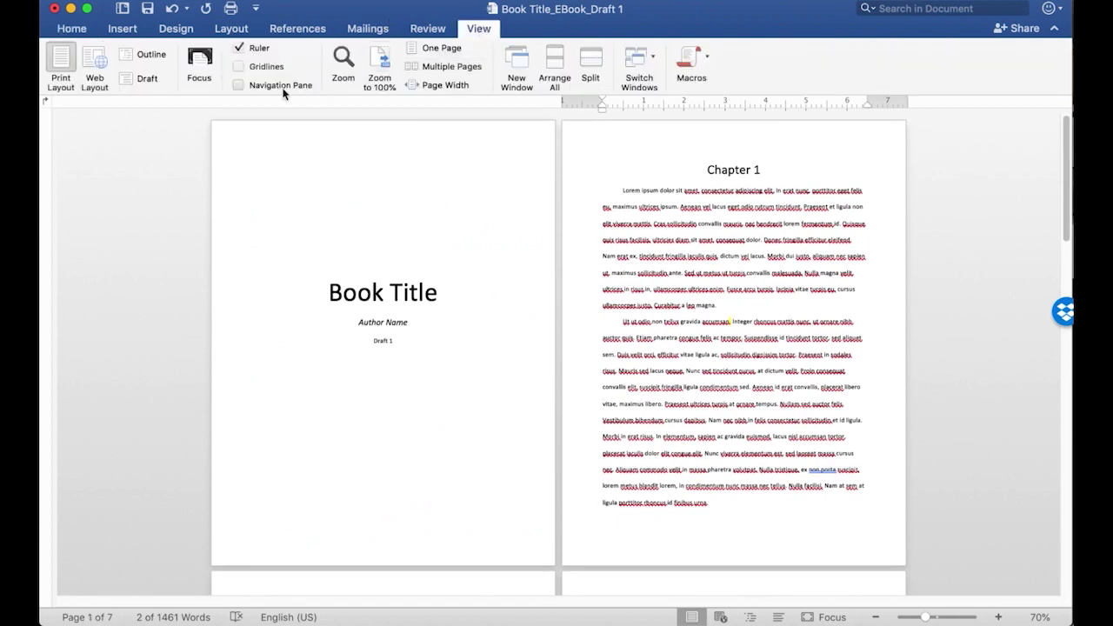
click(280, 84)
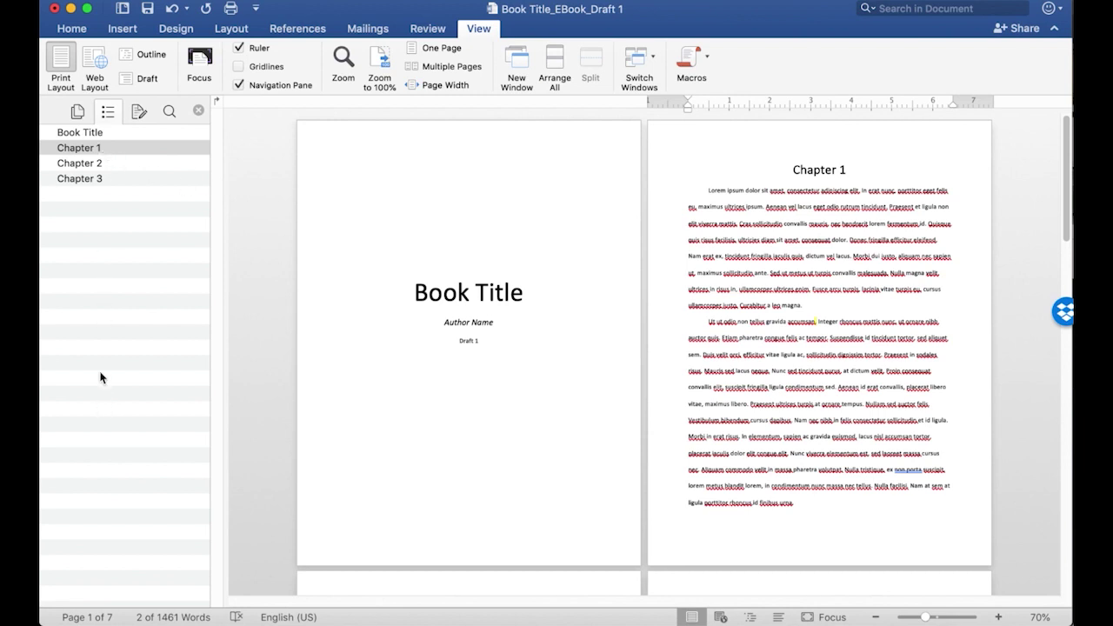
Use the document's heading list to jump to Chapter 2, Chapter 3 and back to Book Title
click(111, 163)
click(113, 179)
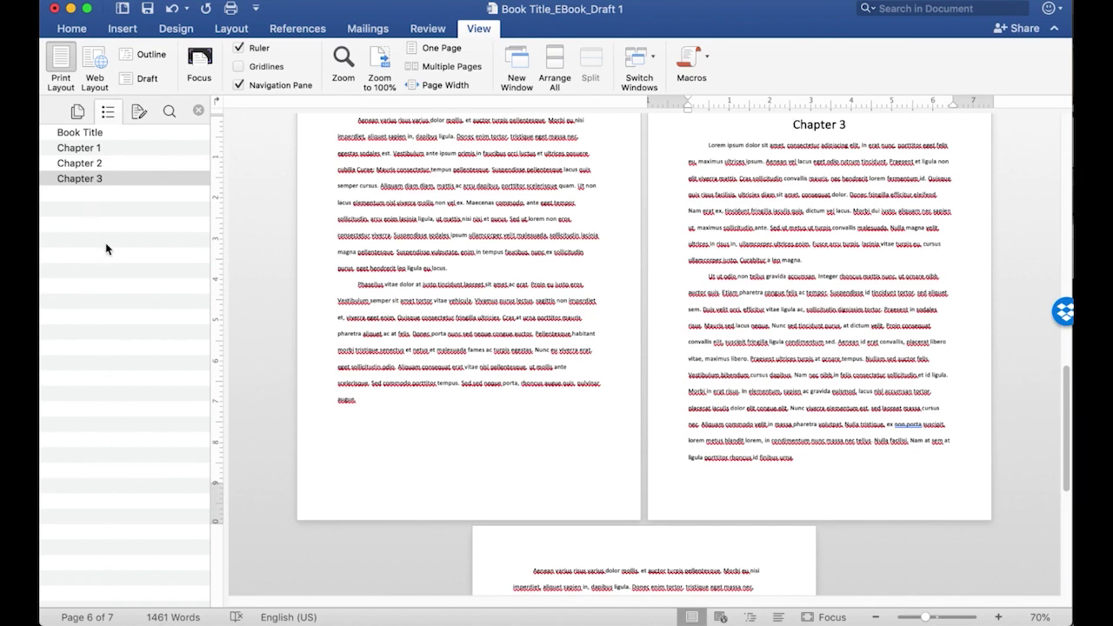
click(108, 132)
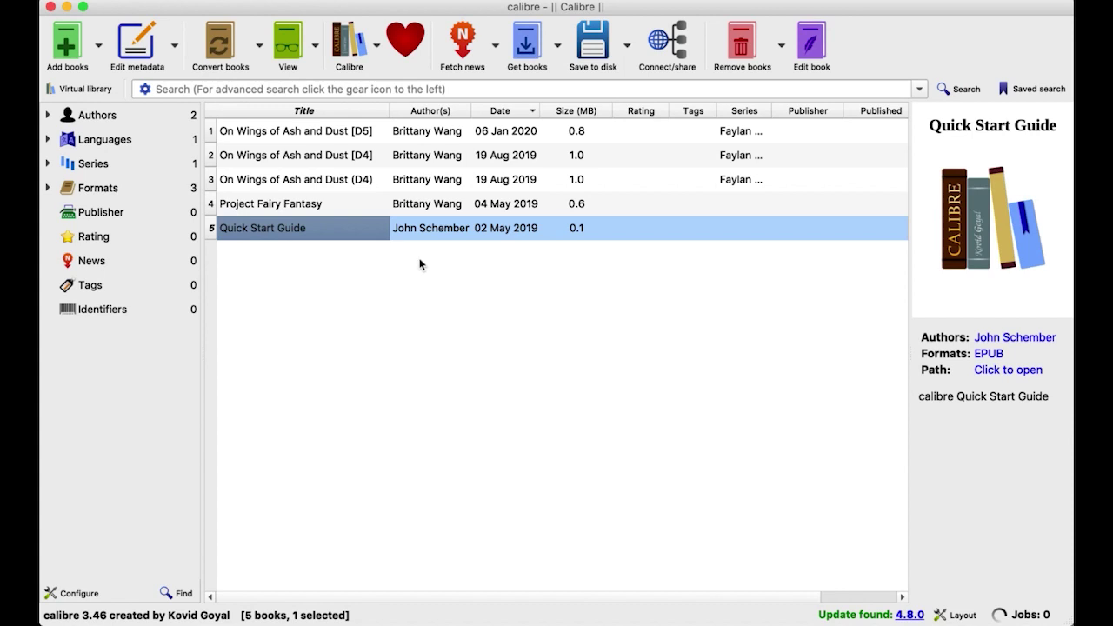
Switch to calibre and add Book Title_EBook_Draft 1.docx from the Dropbox folder to the library
click(68, 45)
click(307, 137)
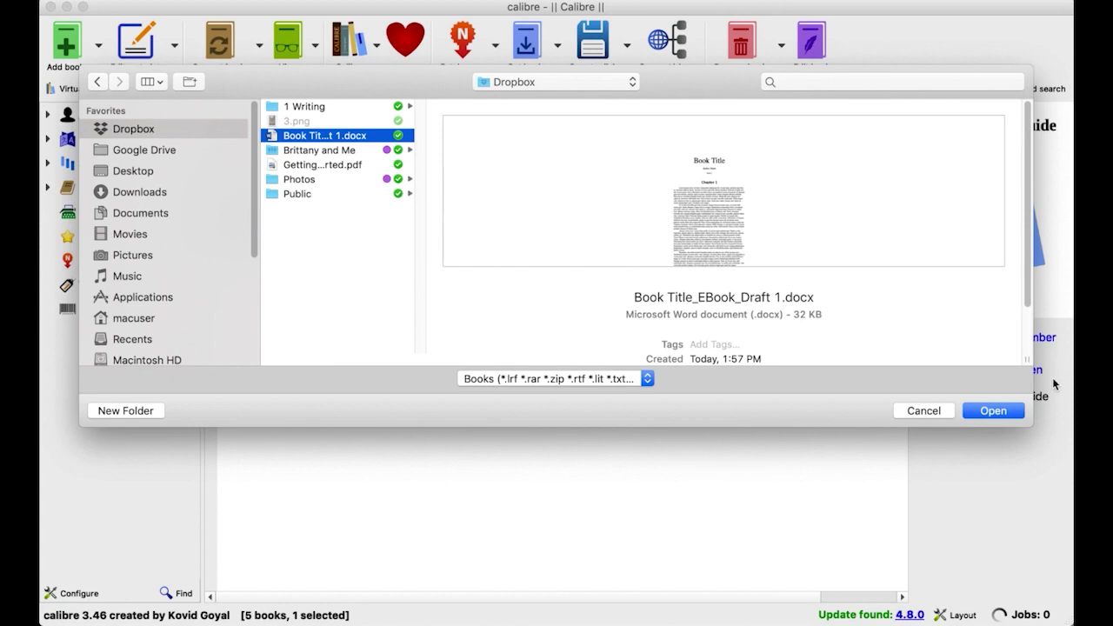
key(Return)
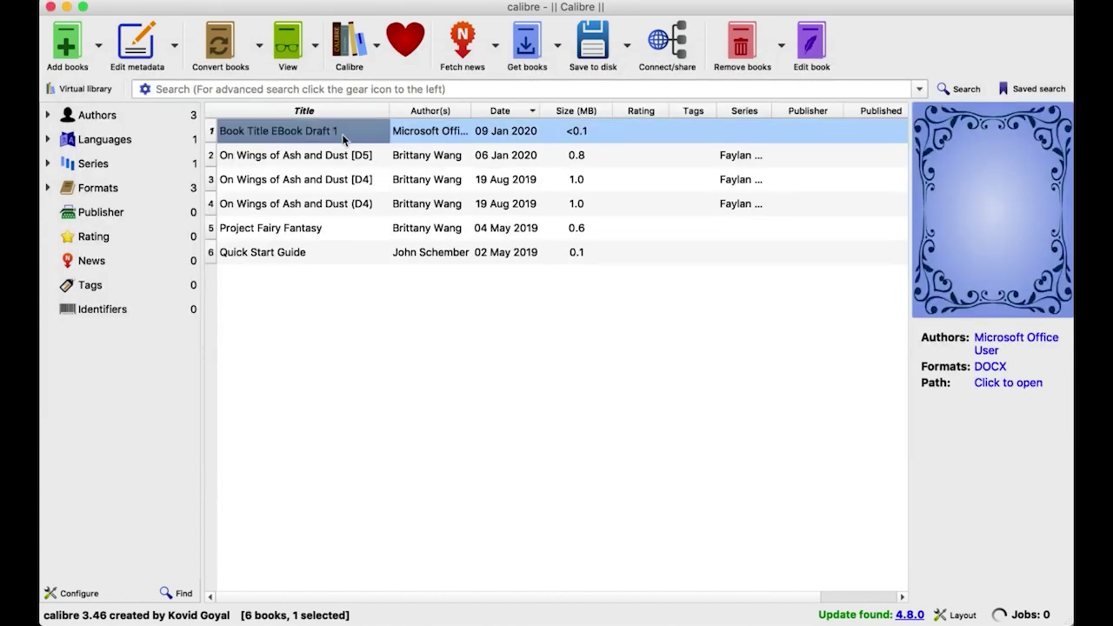
Edit the added book's metadata individually, shortening the title to "Book Title" and generating the matching title sort
right_click(342, 133)
mouse_move(377, 147)
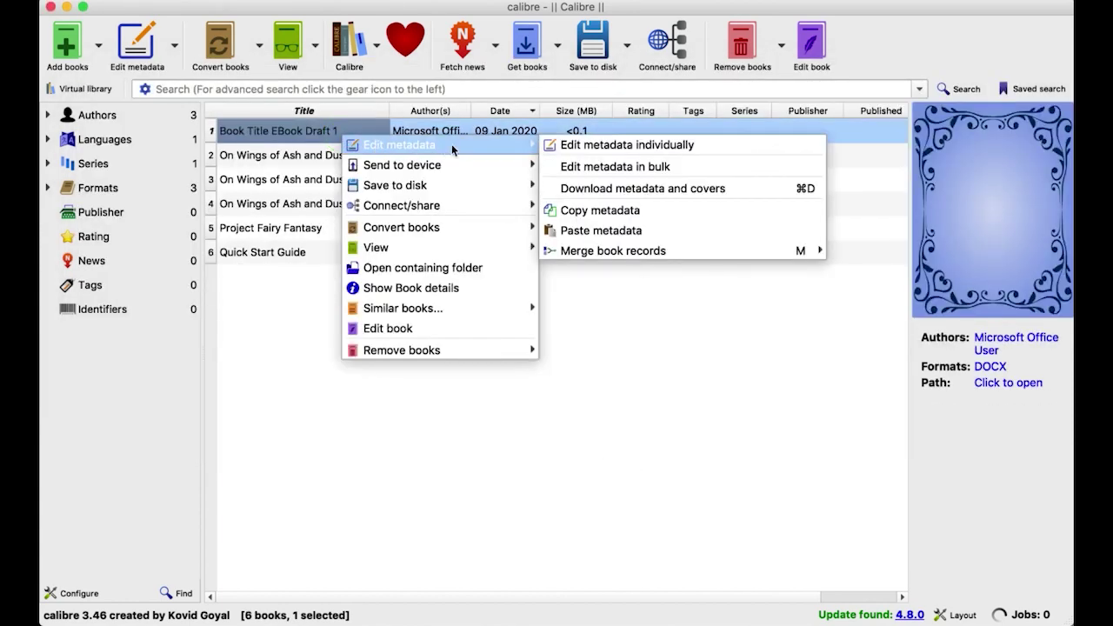
click(591, 148)
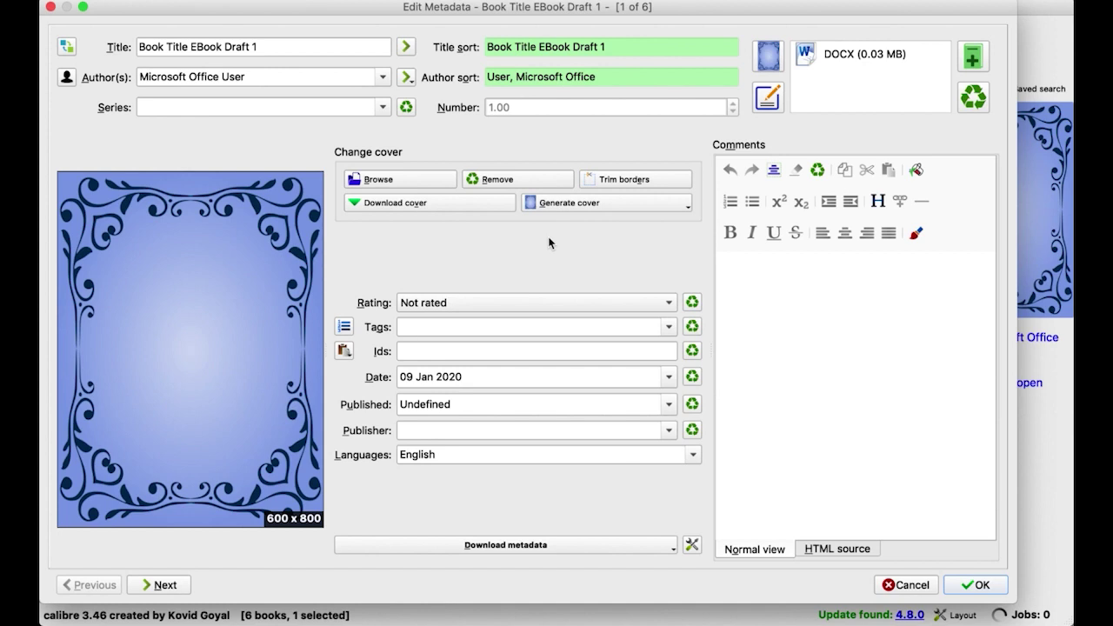
triple_click(273, 46)
click(265, 46)
drag(278, 46, 186, 46)
key(BackSpace)
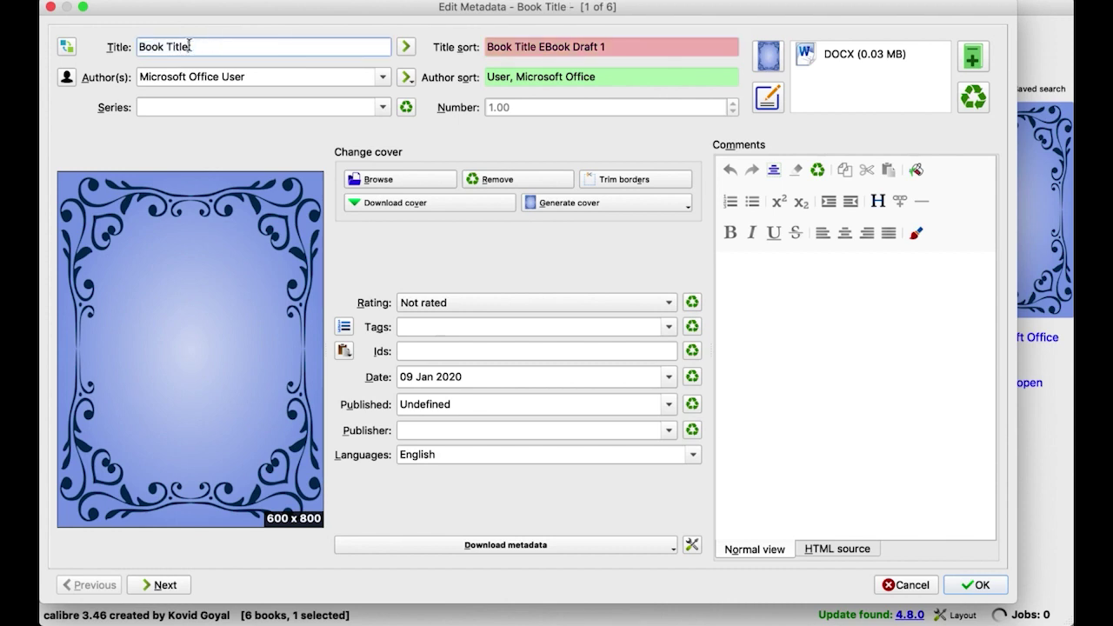
click(405, 48)
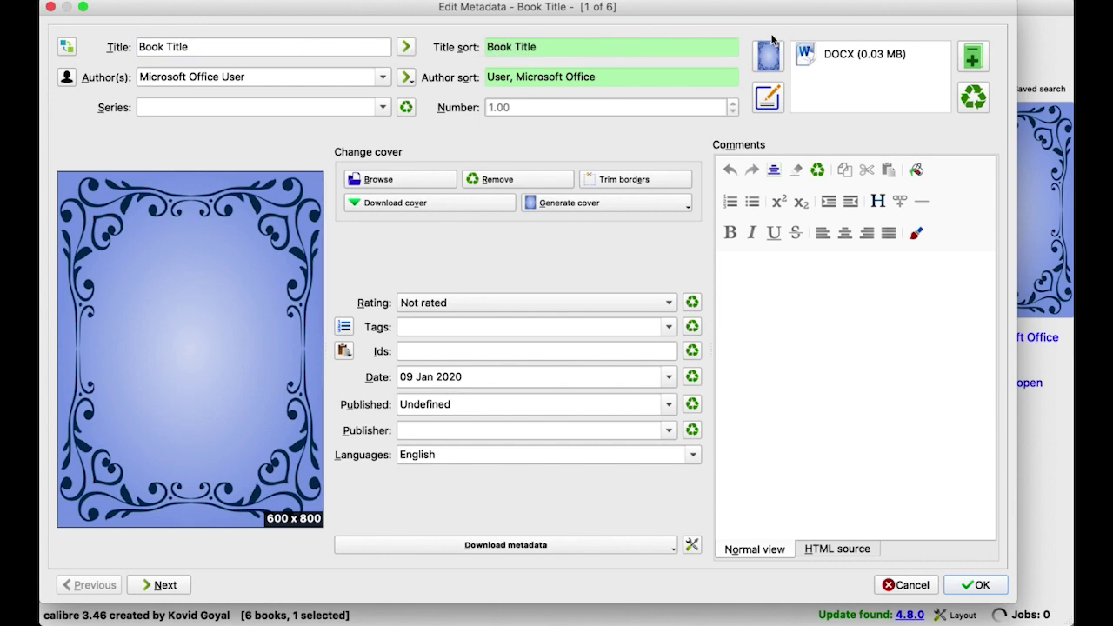
Replace the "Microsoft Office User" author entry with the author's full name and generate the matching author sort
double_click(229, 77)
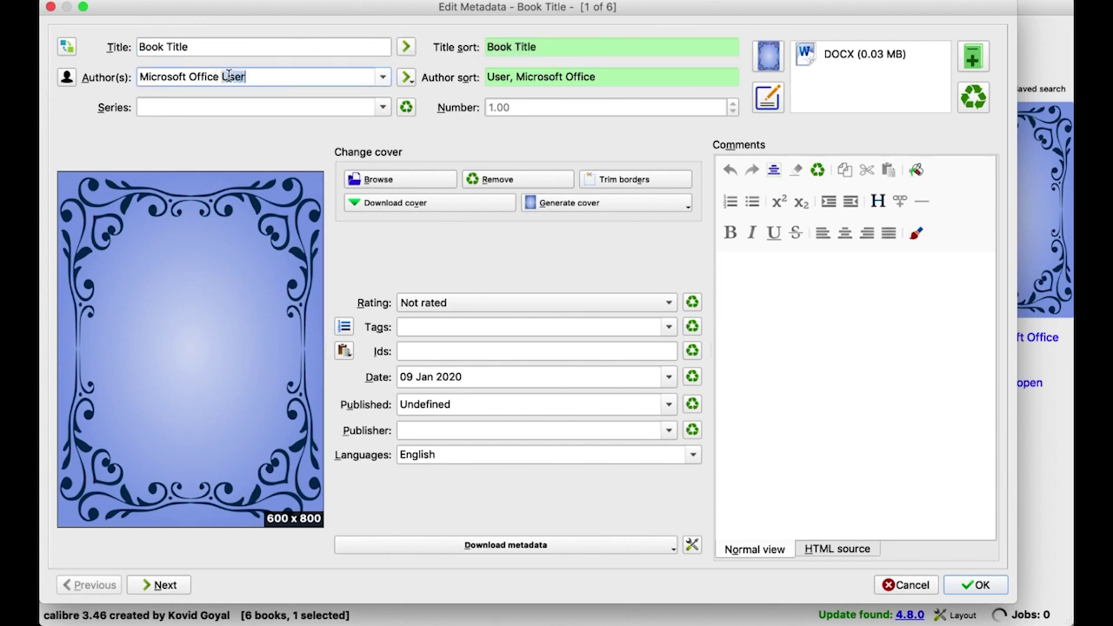
triple_click(228, 77)
text(Brittany Wang)
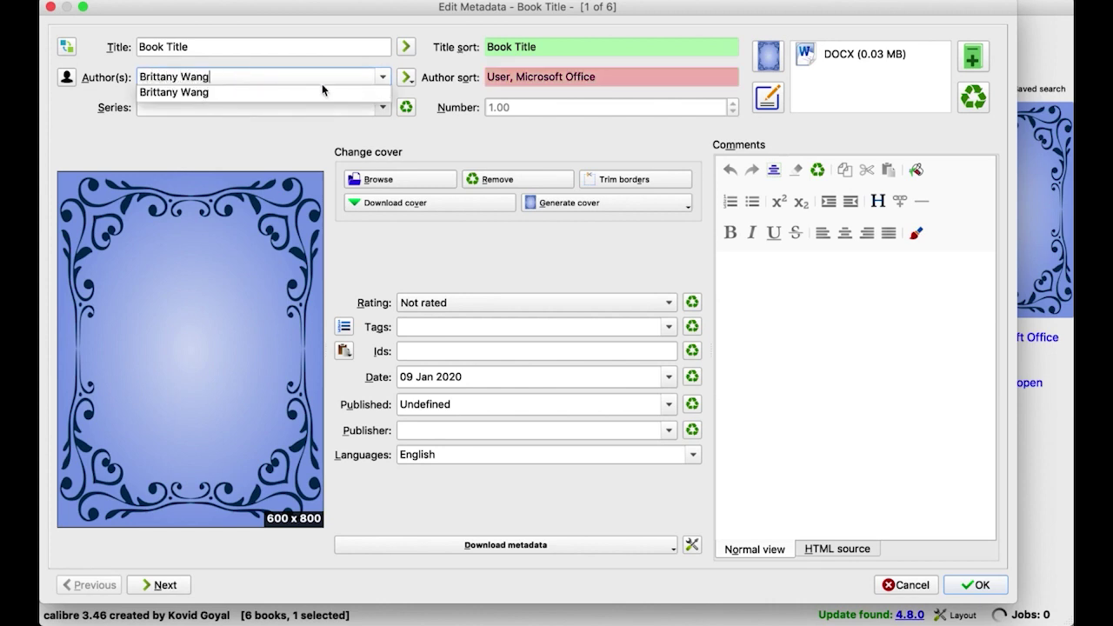
click(406, 77)
click(407, 78)
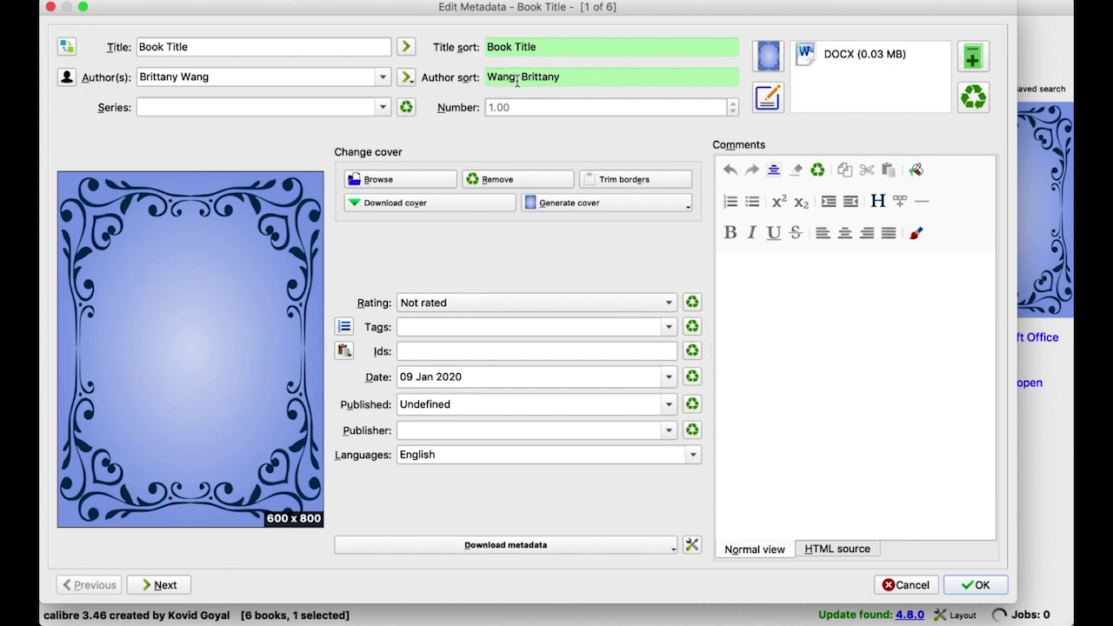
Set the book's series to "Series Title"
click(315, 107)
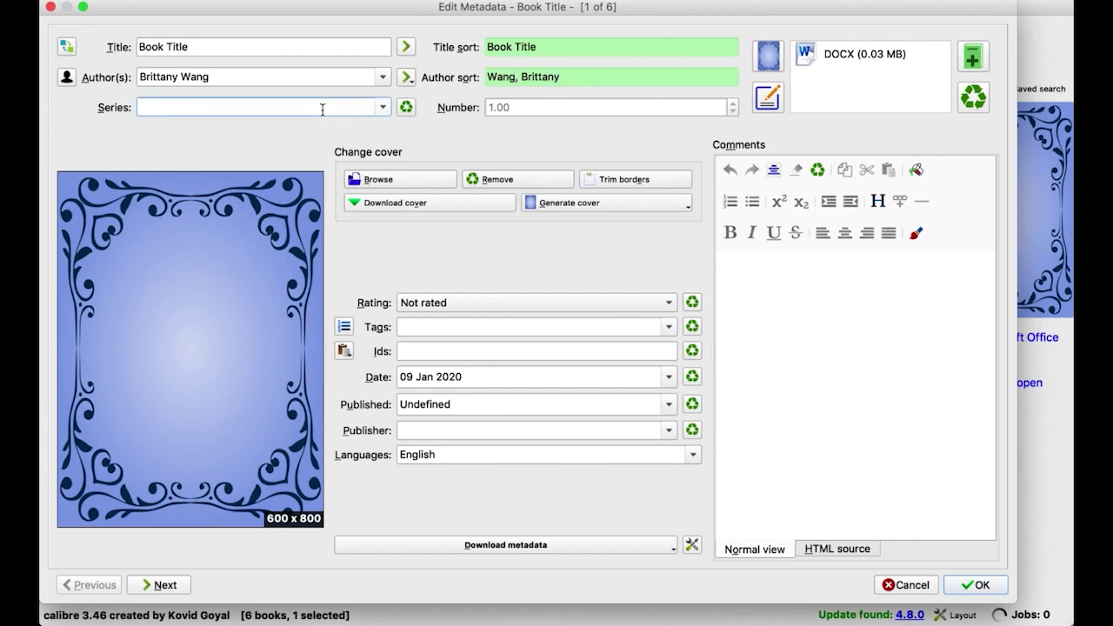
text(Series Title)
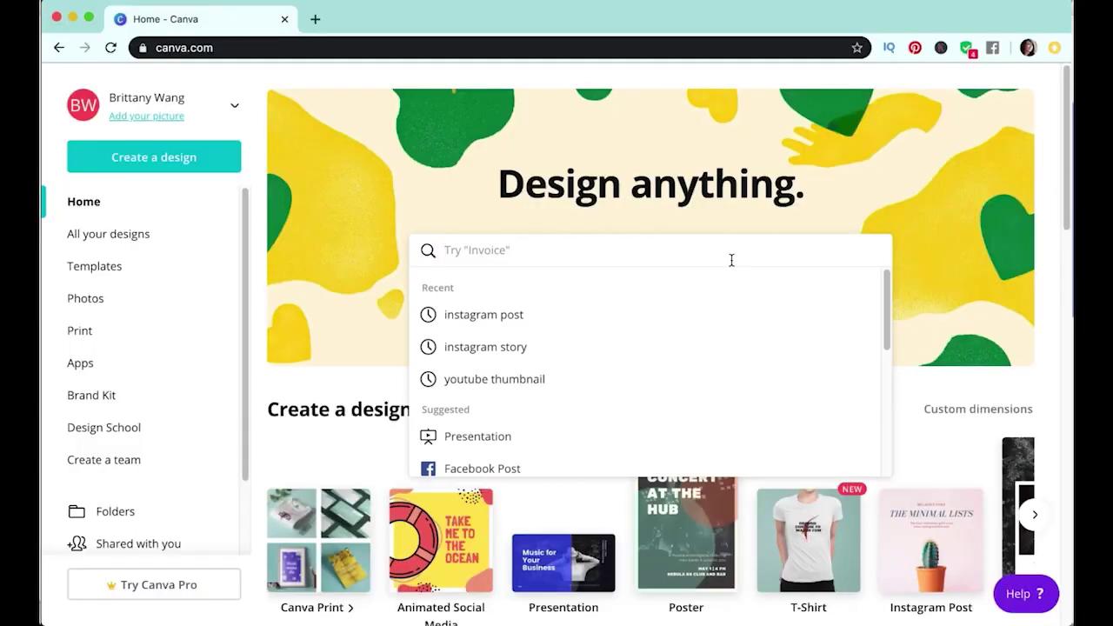
Start a book cover design from the Spark romance template and replace its background with the fantasy photo of a woman facing misty mountains
text(book cover)
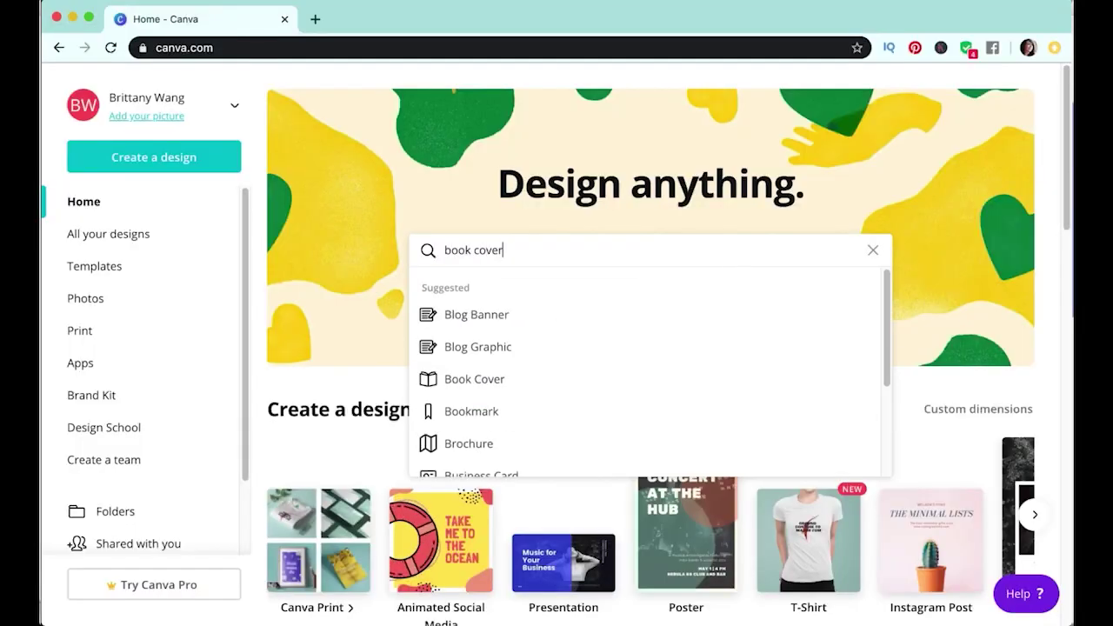
click(644, 309)
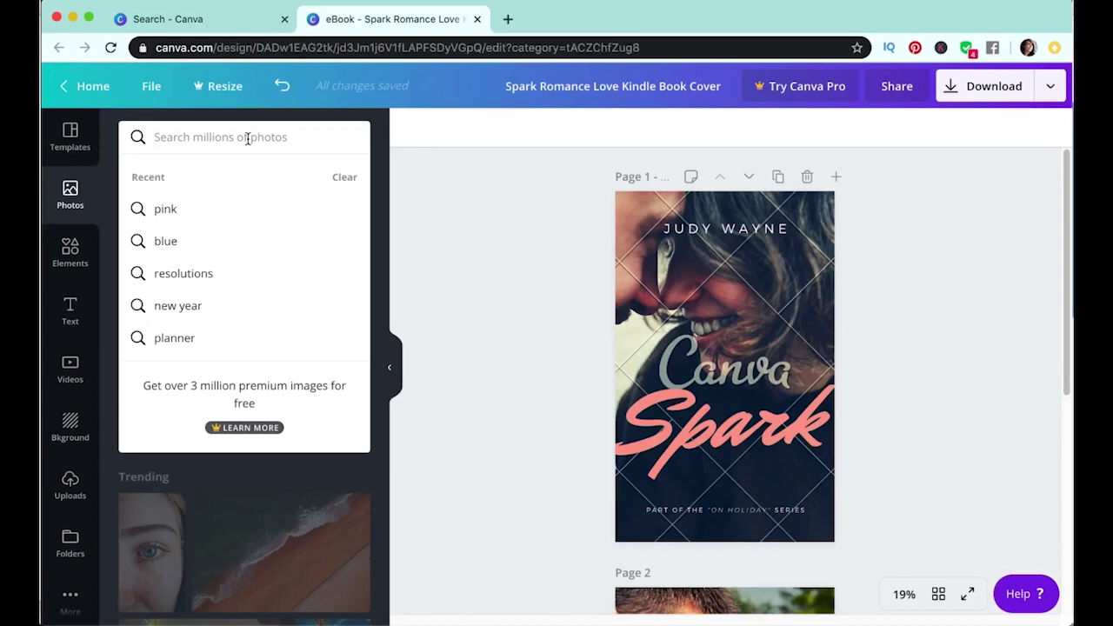
text(fantasy)
key(Return)
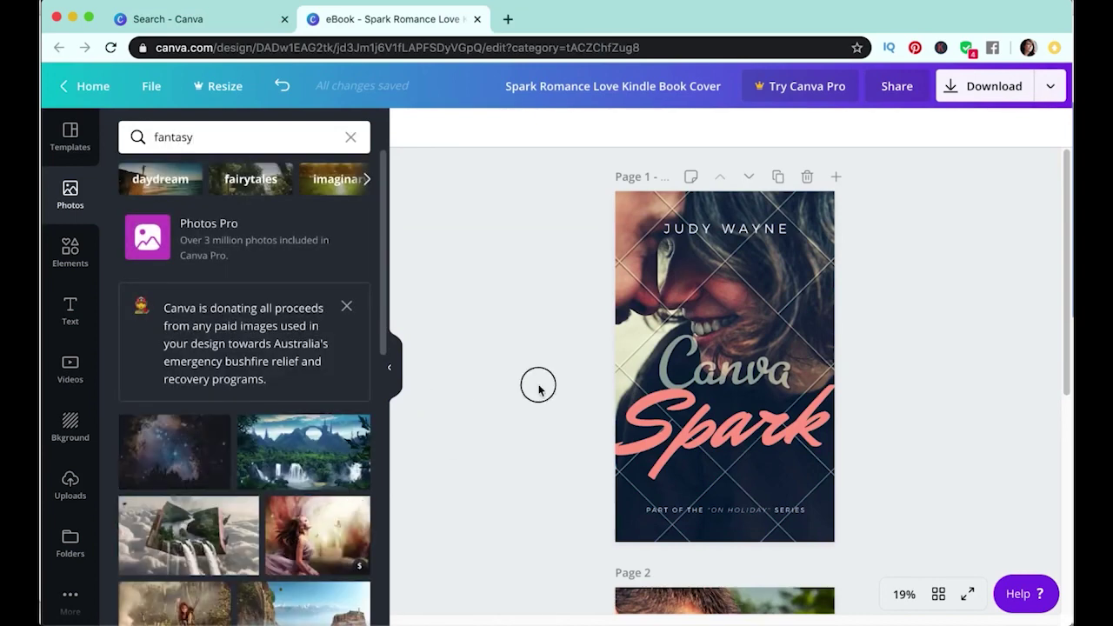
drag(538, 385, 666, 285)
drag(294, 507, 672, 264)
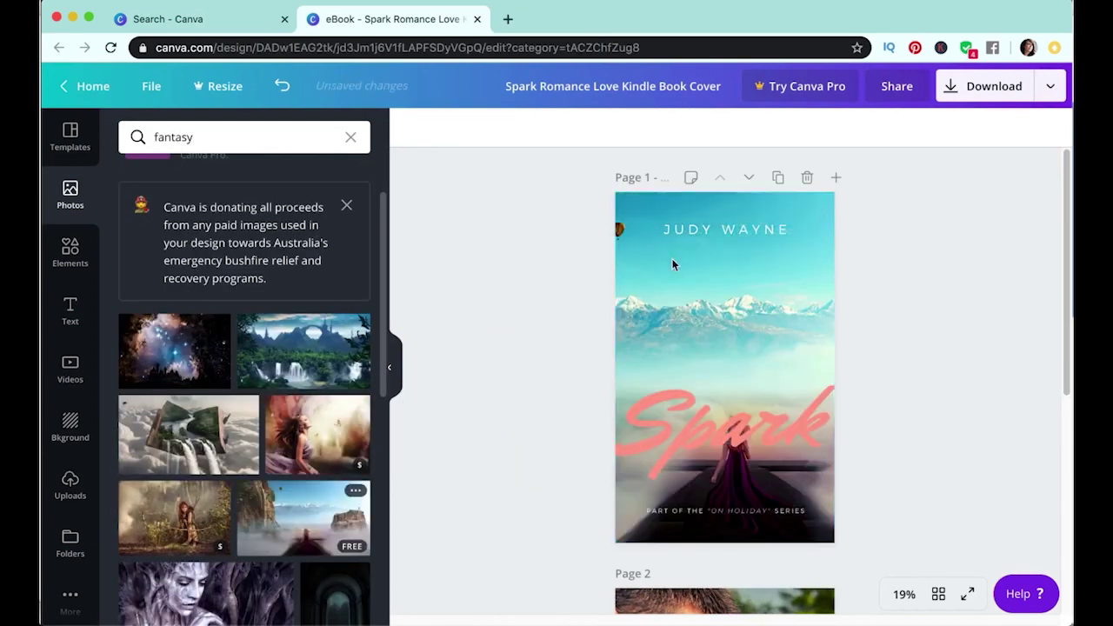
Change the cover title to "Book Title" in black Abhaya Libre ExtraBold with tighter line spacing, place it above the figure, and set the author line to "AUTHOR NAME"
click(722, 417)
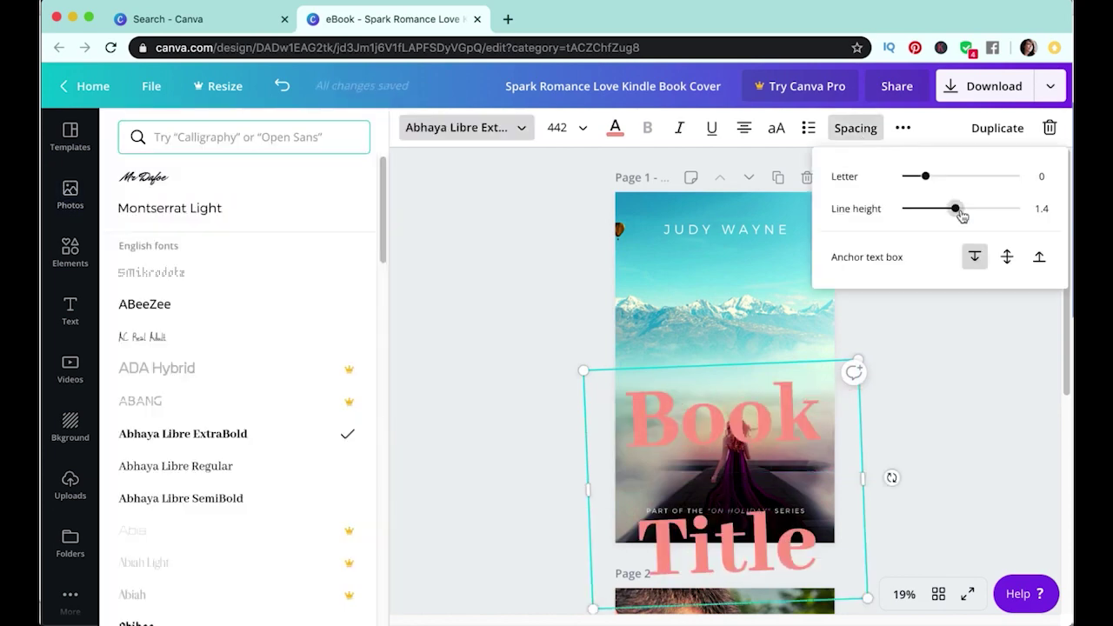
drag(957, 210, 921, 211)
click(761, 513)
click(936, 232)
drag(730, 412, 731, 286)
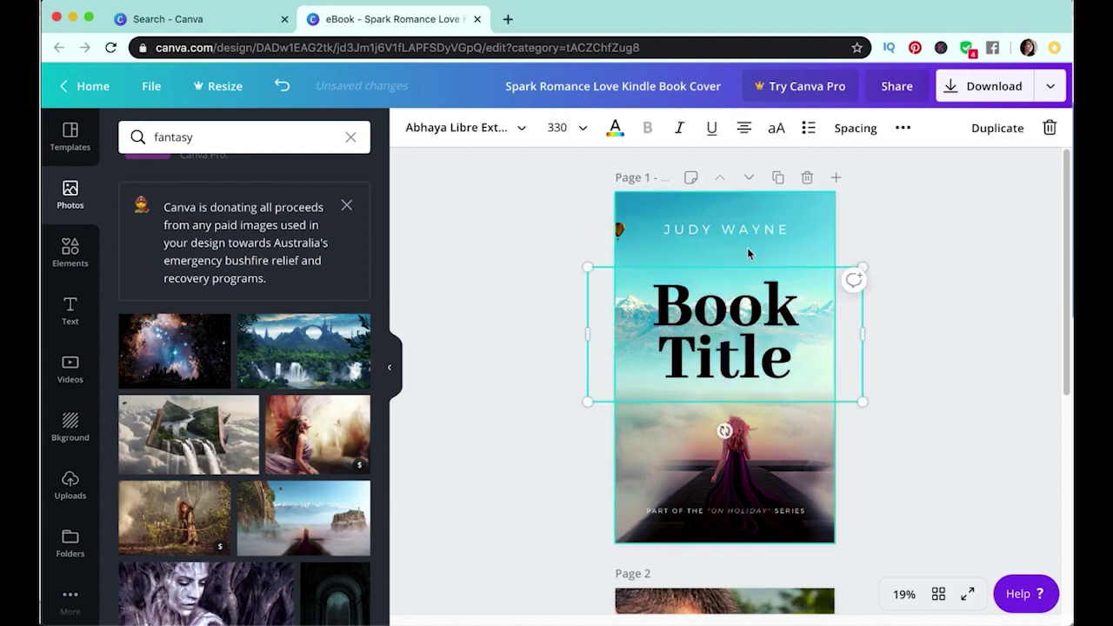
click(752, 229)
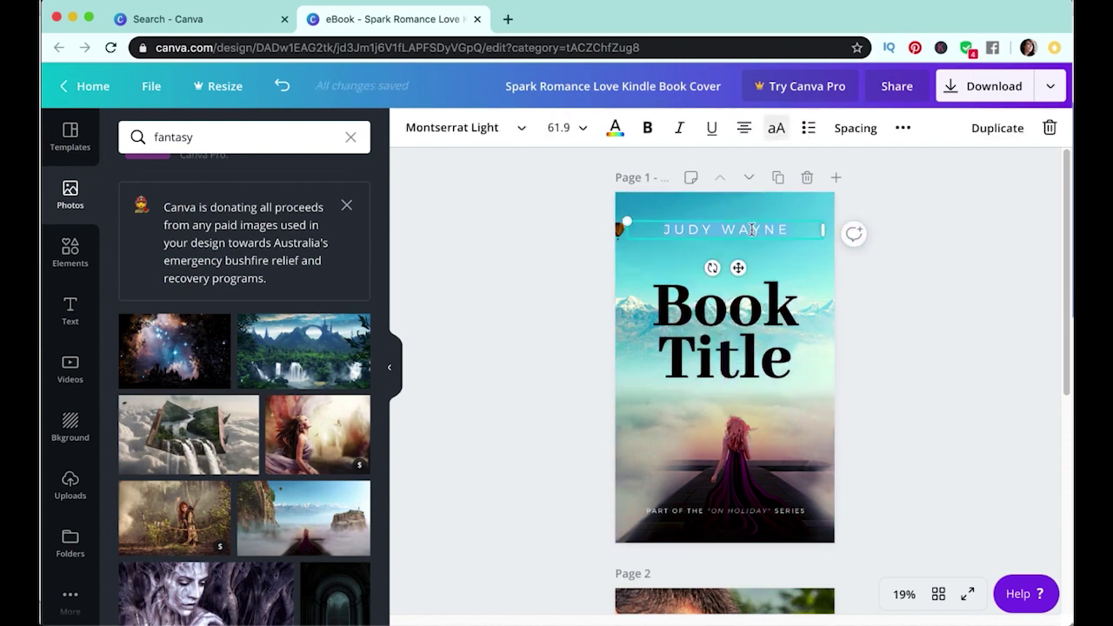
key(ctrl+z)
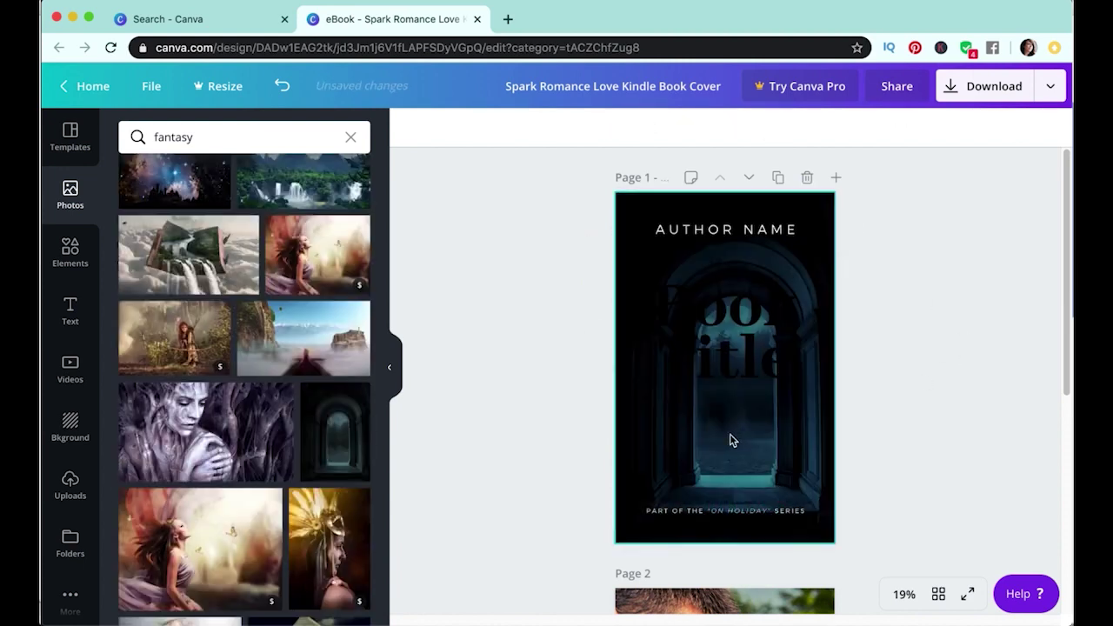
Reposition the dark archway photo within the cover background and recolor the "Book Title" text white
double_click(735, 434)
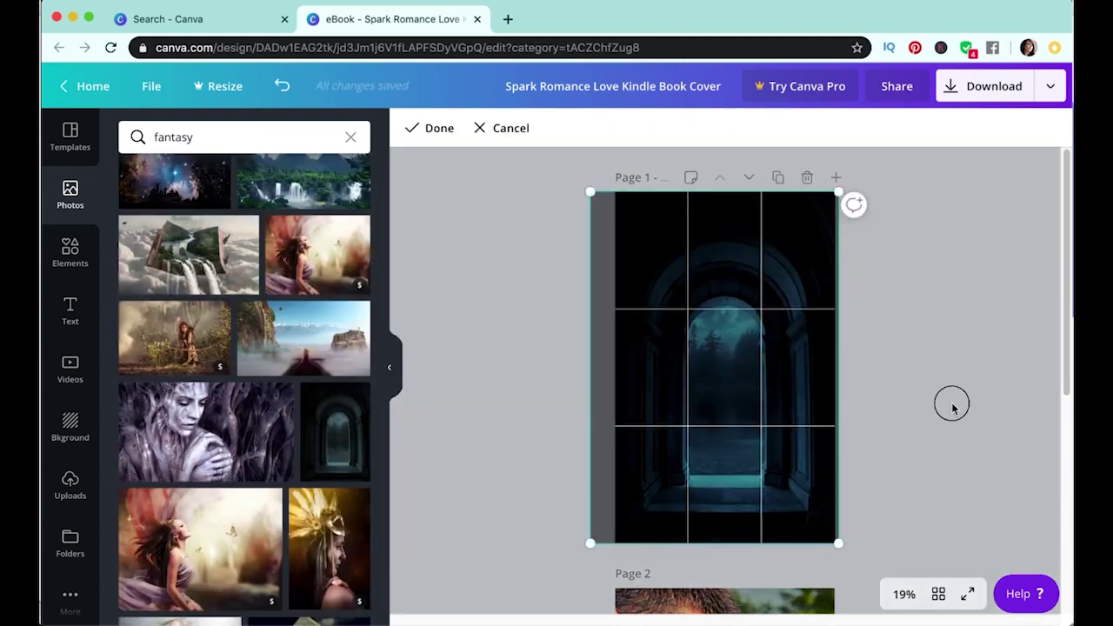
click(725, 334)
click(646, 127)
click(263, 208)
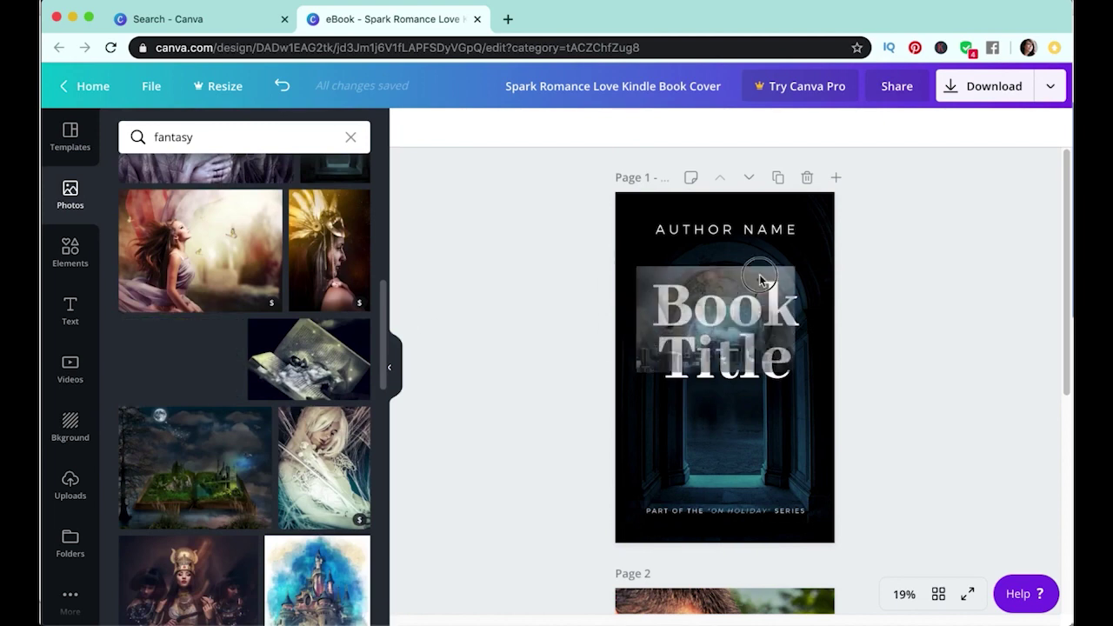
Fill the cover with the clockwork and city skyline photo, adjust its transparency, and recolor the author name white
drag(749, 289, 755, 261)
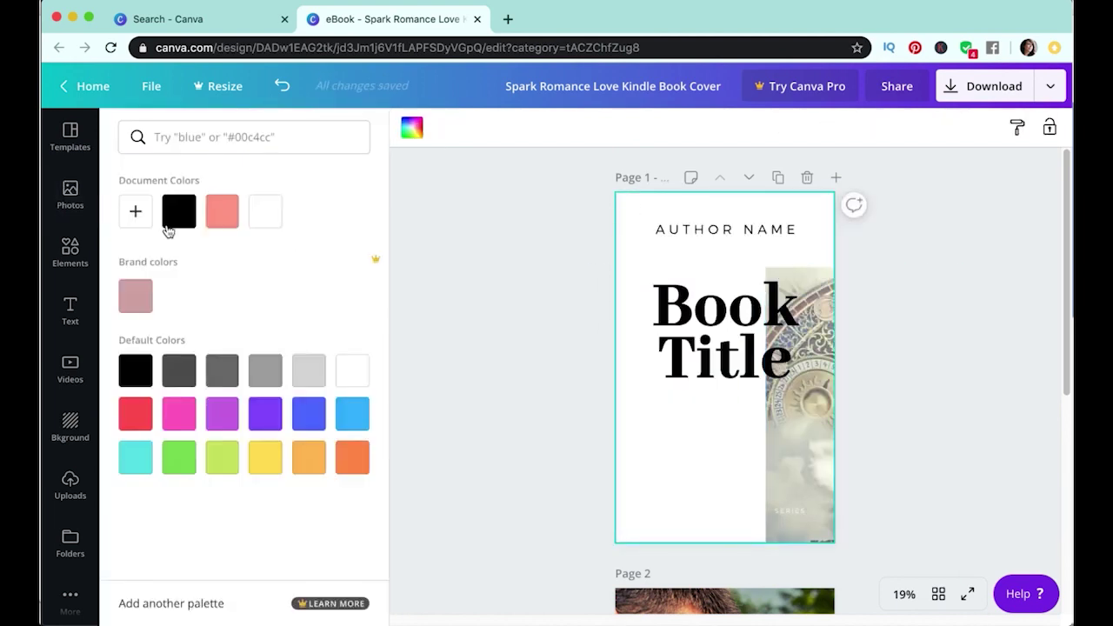
drag(798, 348, 666, 363)
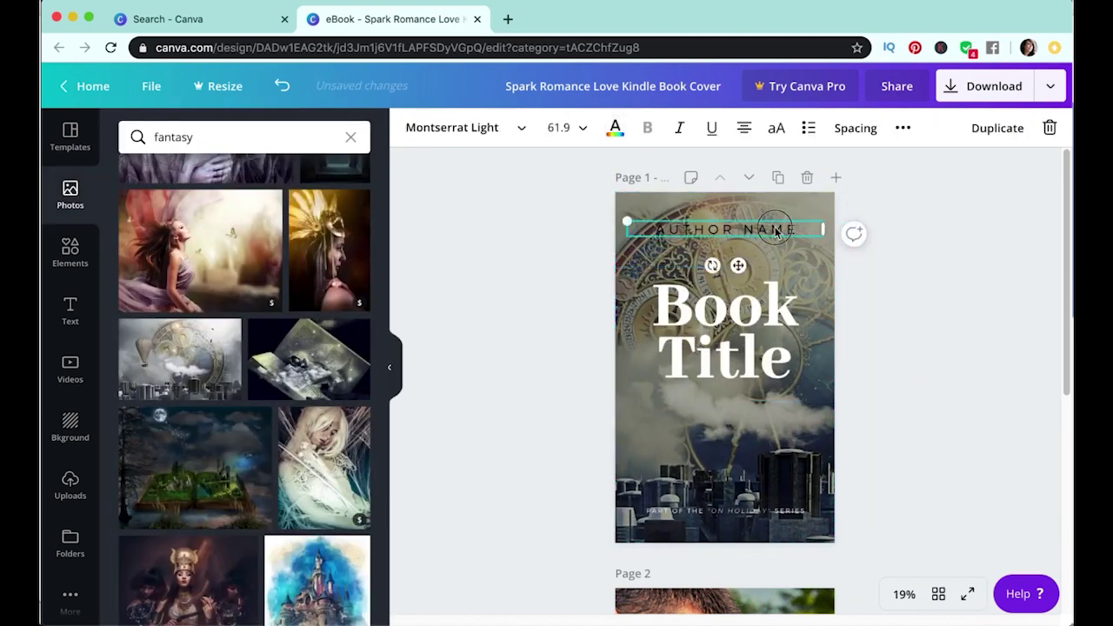
click(611, 127)
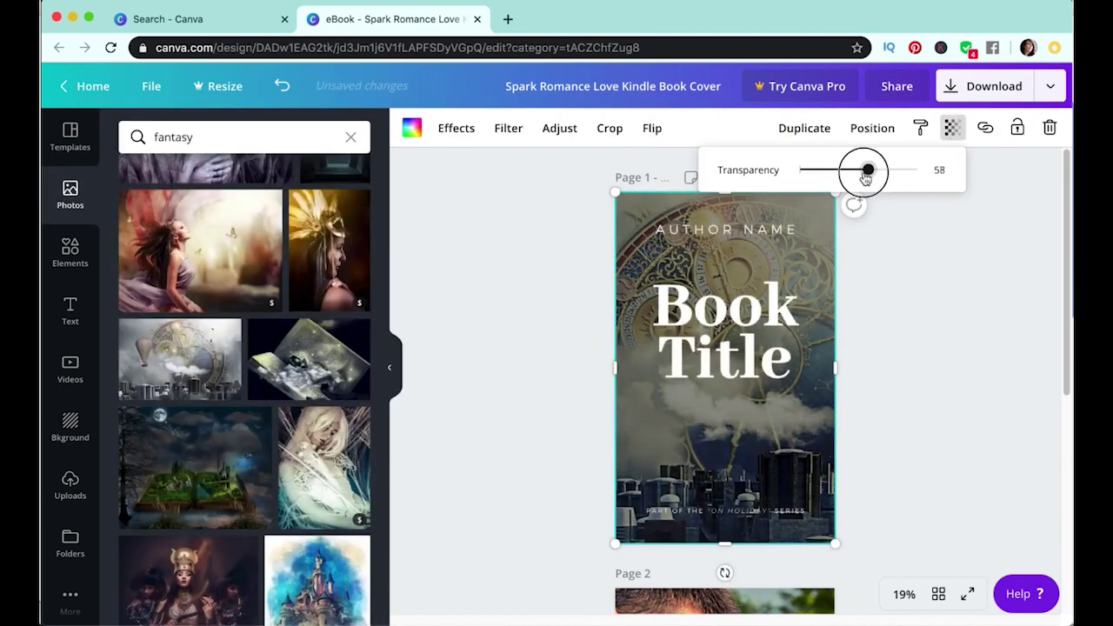
drag(868, 171, 887, 171)
Search the elements for "square", add one as a thin bar across the series line, and send it behind the text
click(70, 248)
click(241, 137)
text(square)
key(Return)
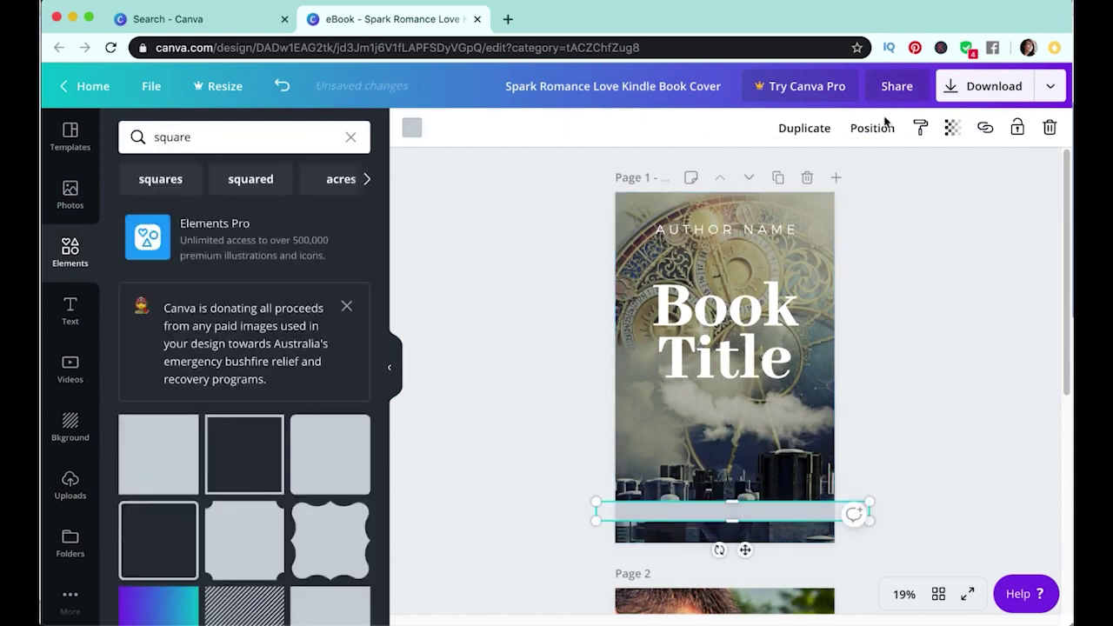
click(880, 127)
click(814, 176)
click(931, 348)
Color the bar behind the series line black and make it partly transparent
click(412, 127)
click(139, 327)
click(816, 524)
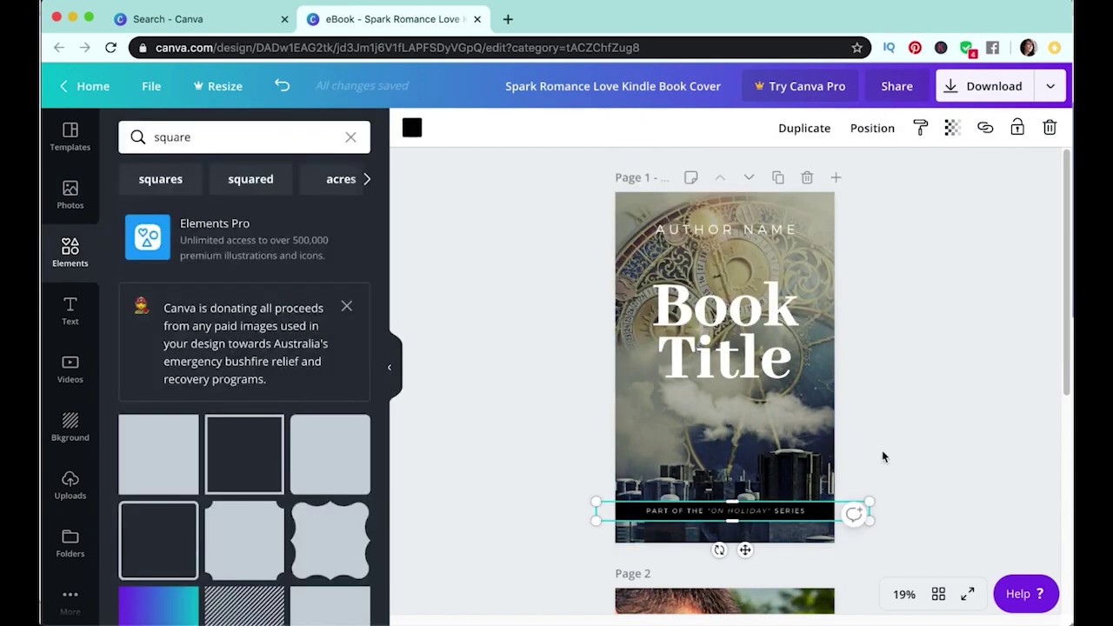
click(952, 128)
drag(917, 170, 866, 190)
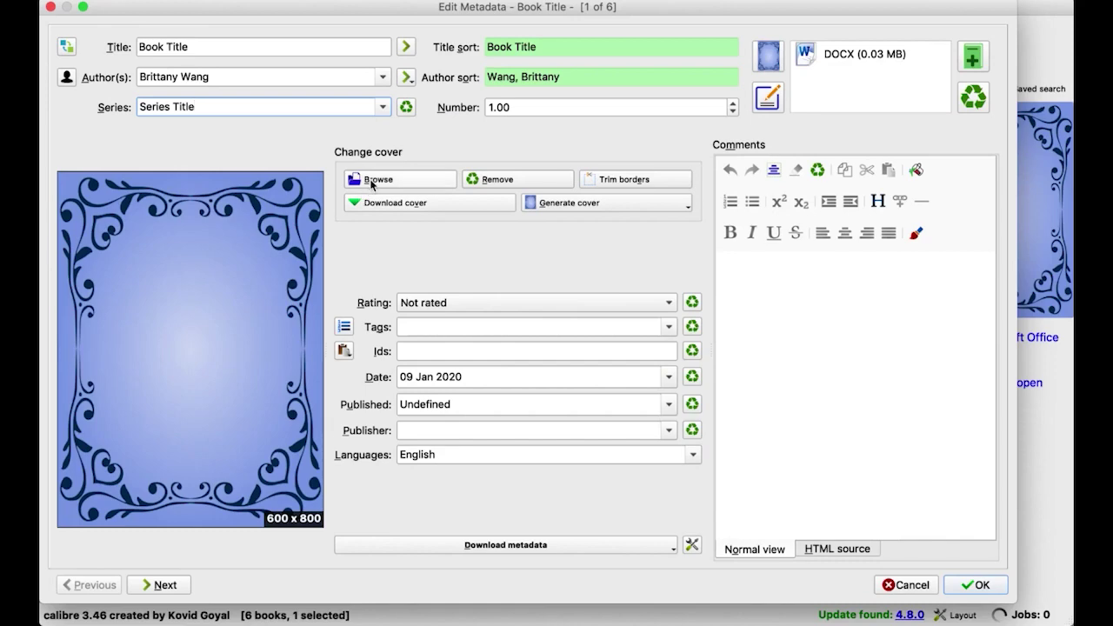
Switch to calibre, set 3.png from the Dropbox folder as the book's cover, and save the metadata
click(372, 182)
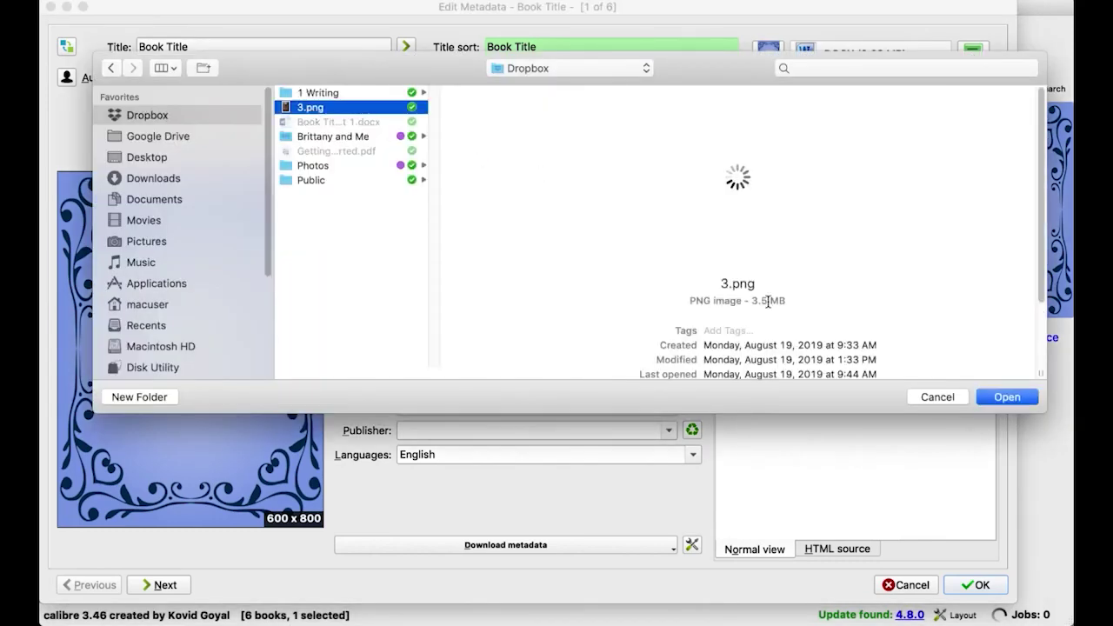
click(1006, 397)
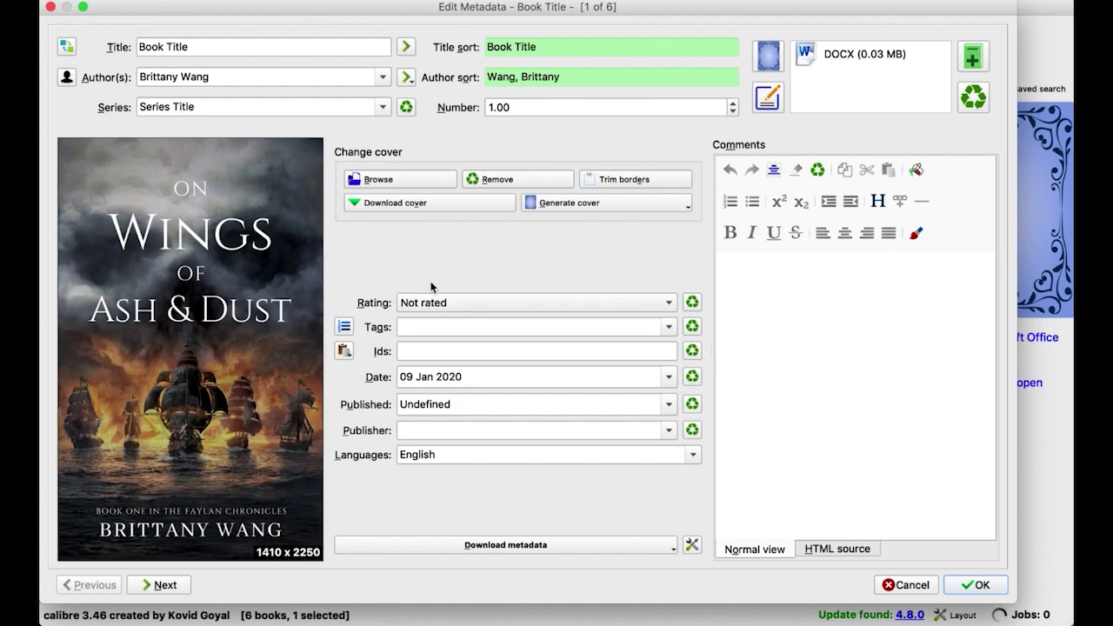
click(978, 584)
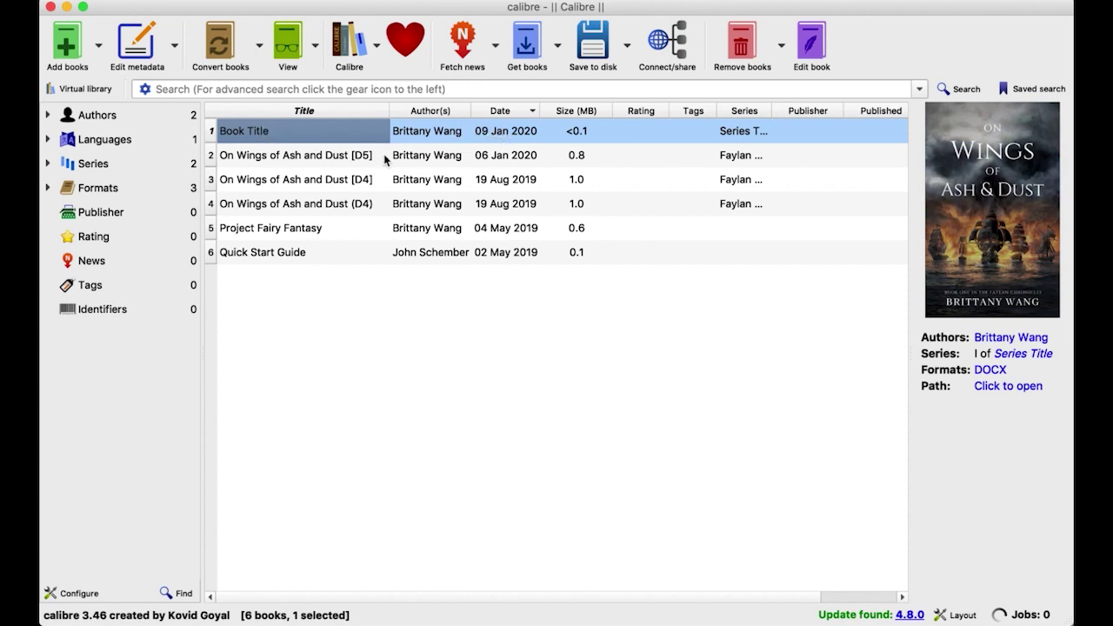
Convert Book Title from DOCX to MOBI
click(233, 45)
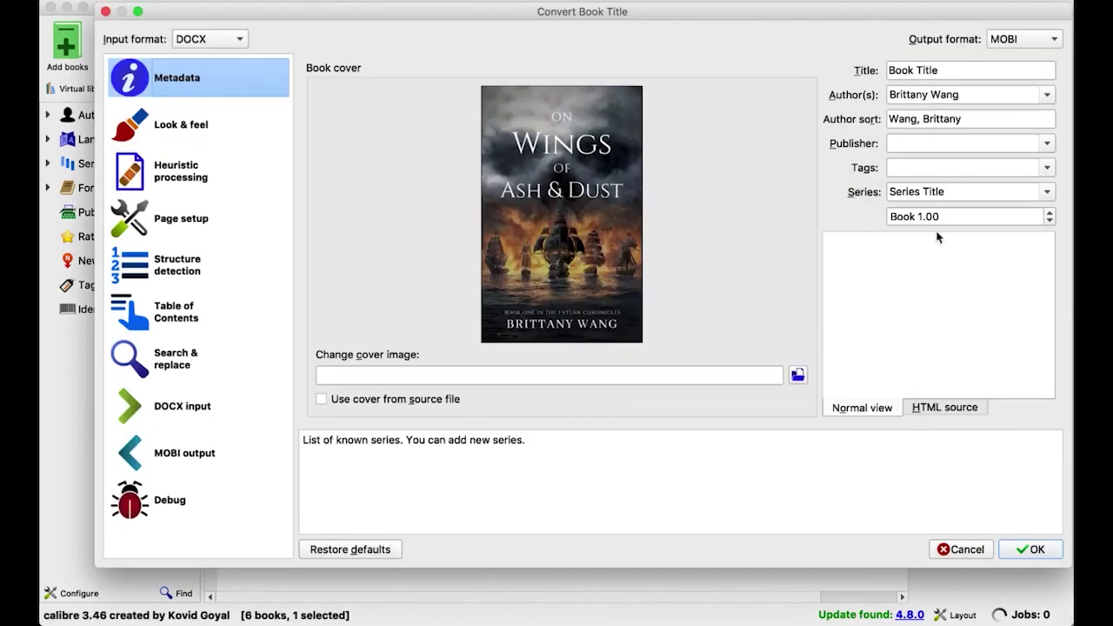
click(1034, 41)
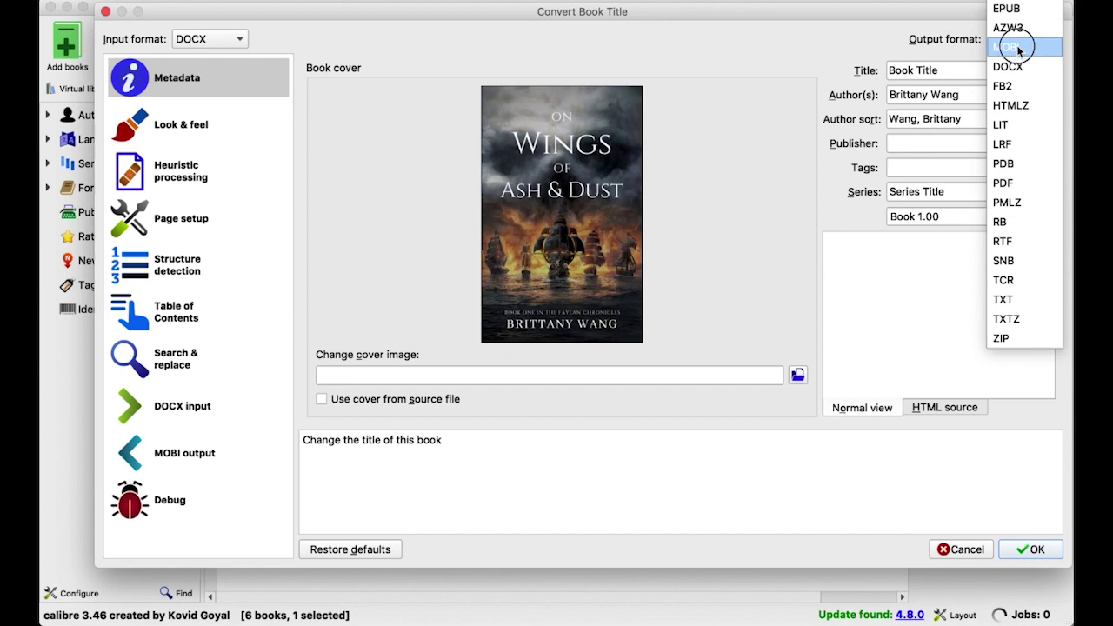
click(1024, 46)
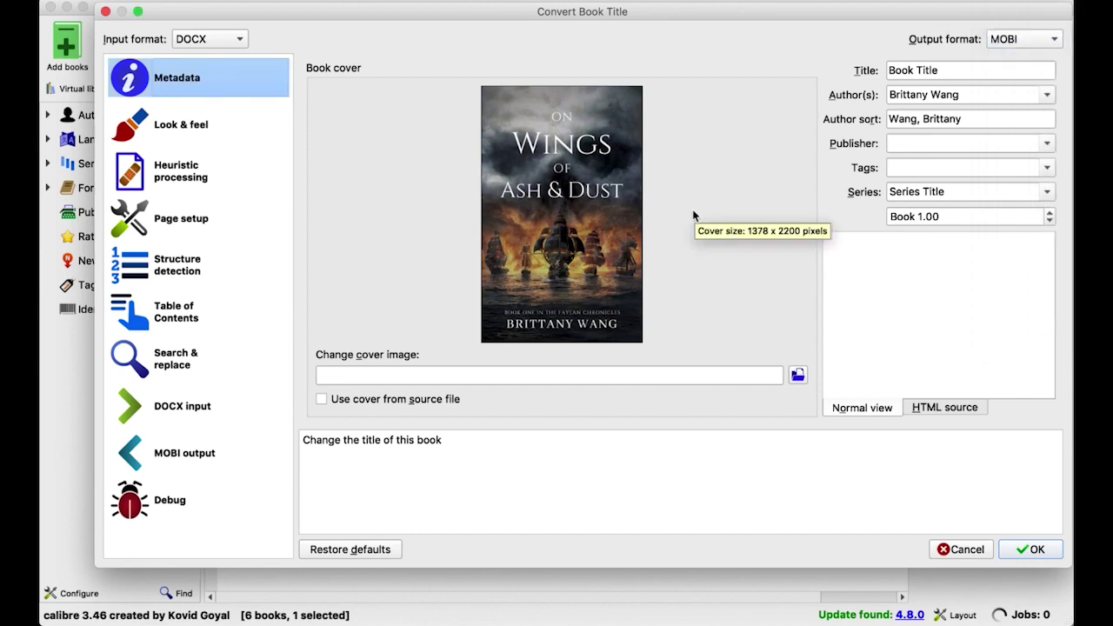
click(1030, 549)
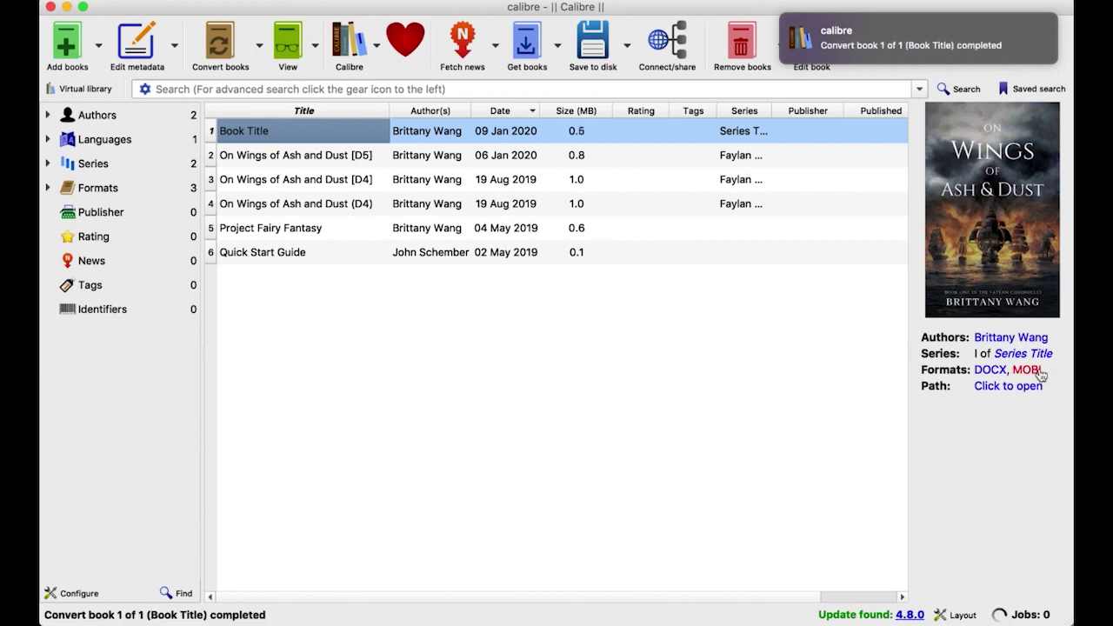
Open the book's MOBI version in the e-book viewer, check the cover and the Chapter 1 formatting, and close the viewer
click(1031, 372)
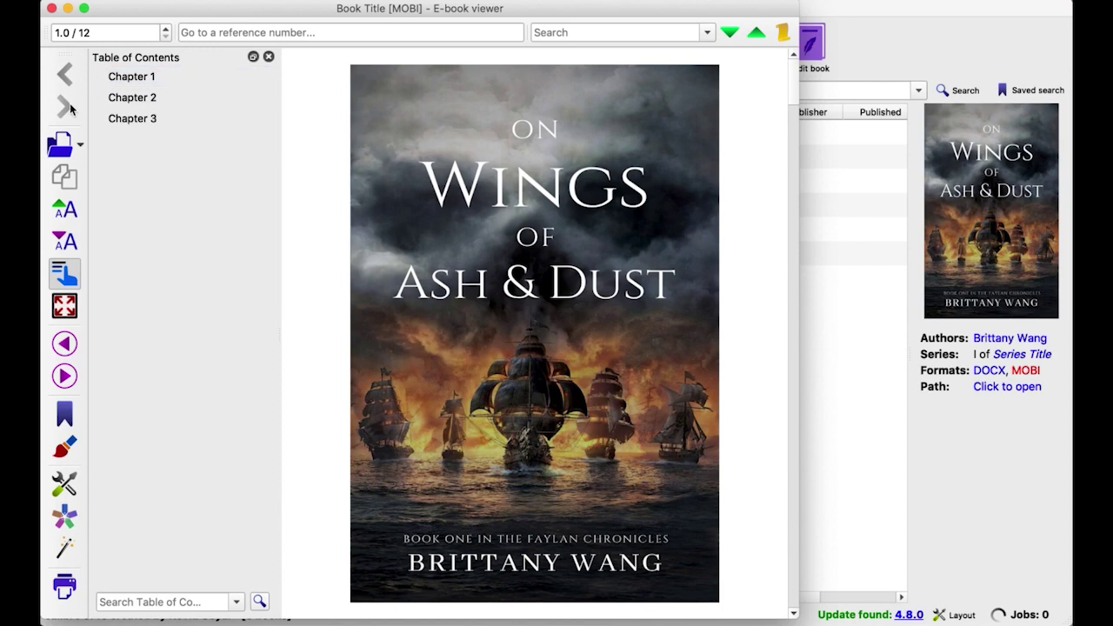
click(67, 377)
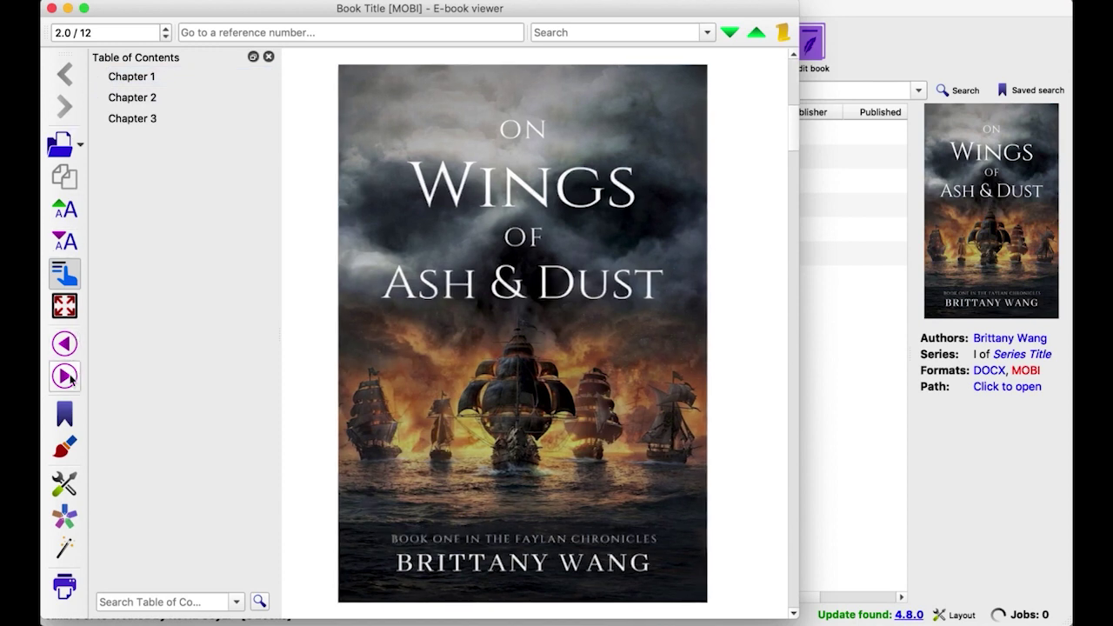
scroll(603, 363, down, 1)
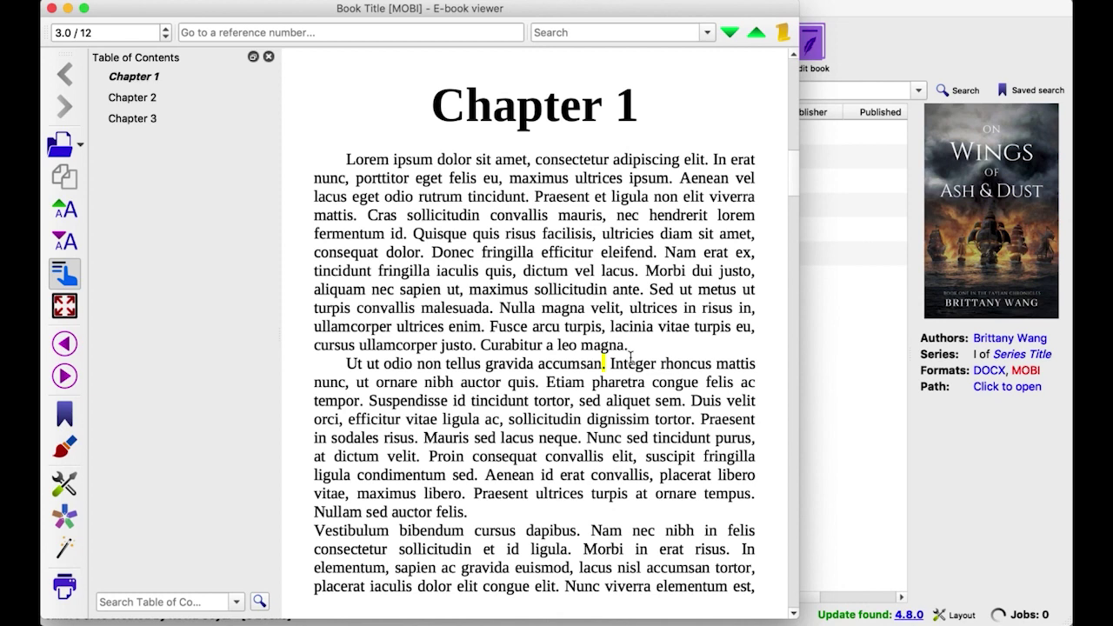
key(super+w)
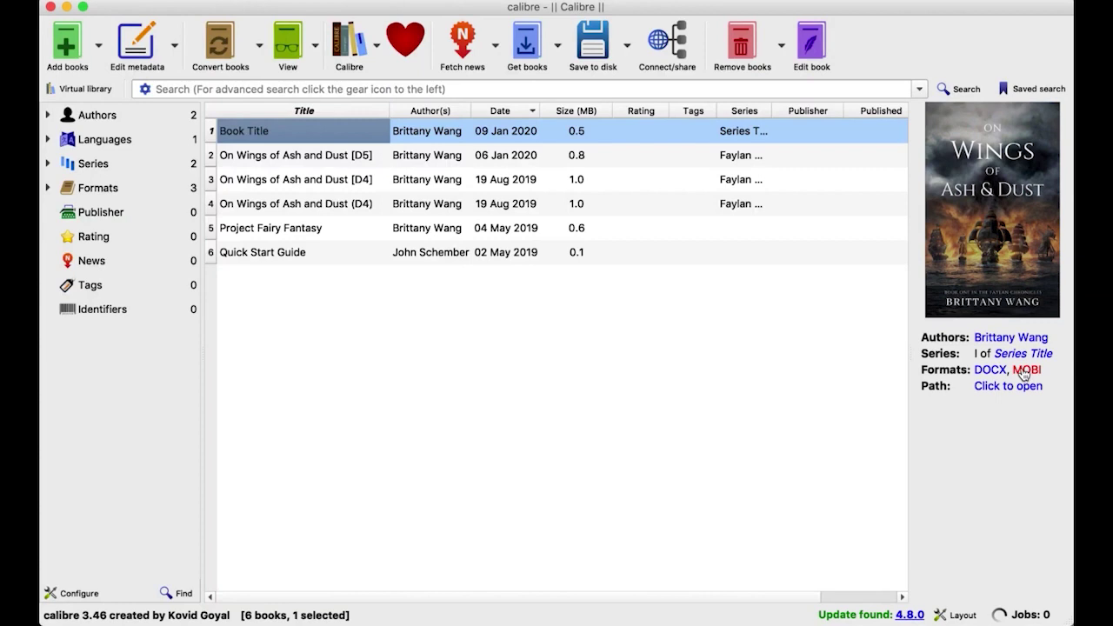
Save the book's MOBI format to disk in the Dropbox folder
right_click(1024, 374)
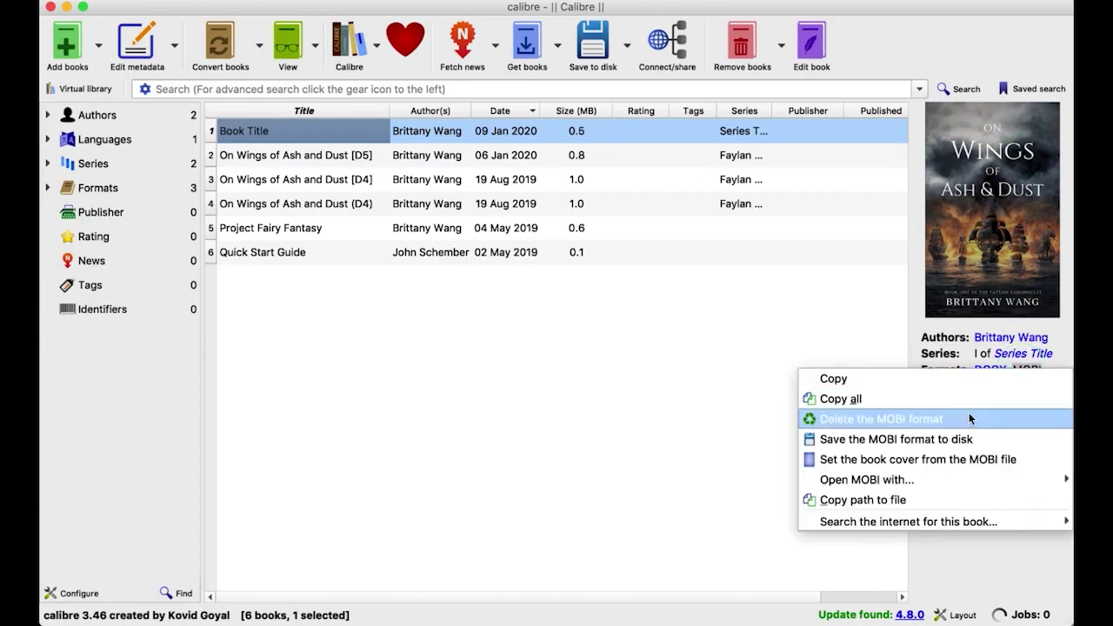
click(949, 441)
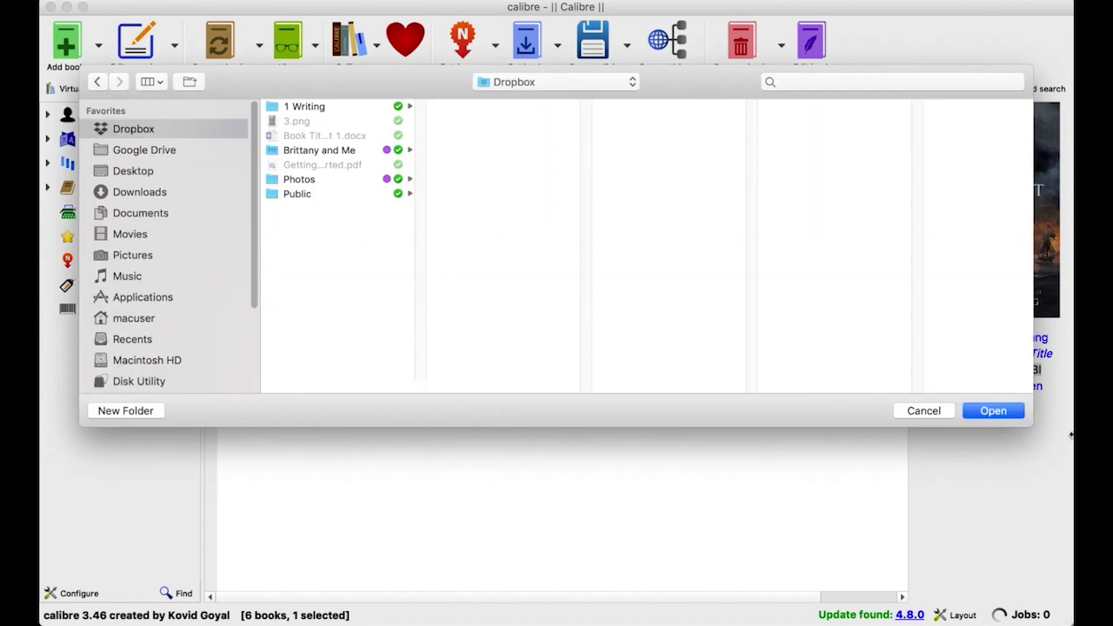
click(993, 410)
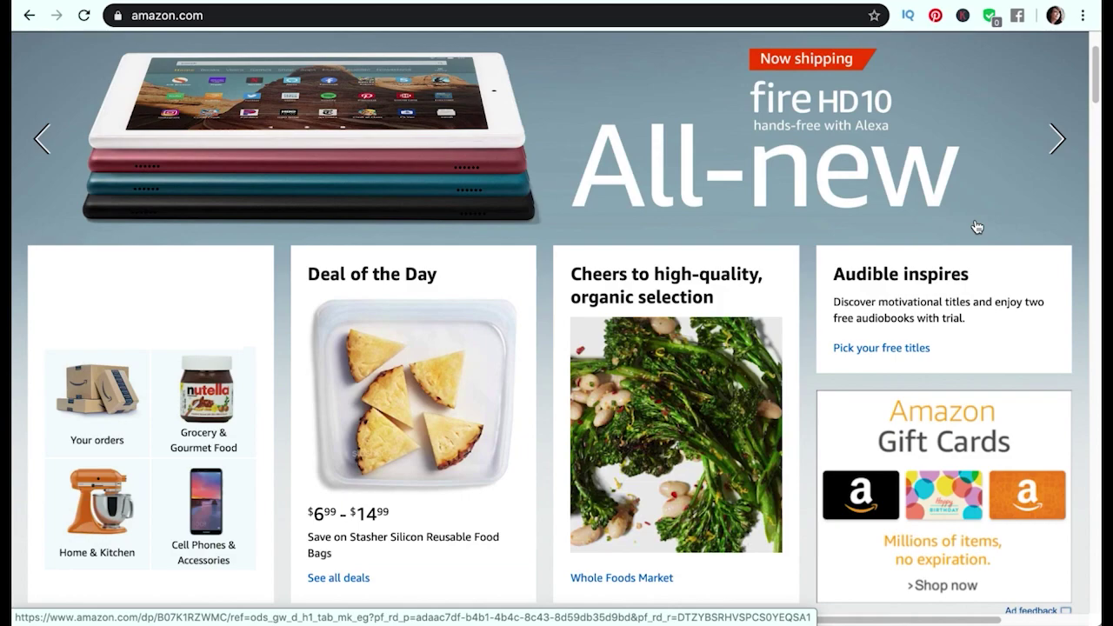
Switch to Amazon, open the Manage Your Content and Devices preferences, and locate Personal Document Settings
scroll(976, 227, down, 20)
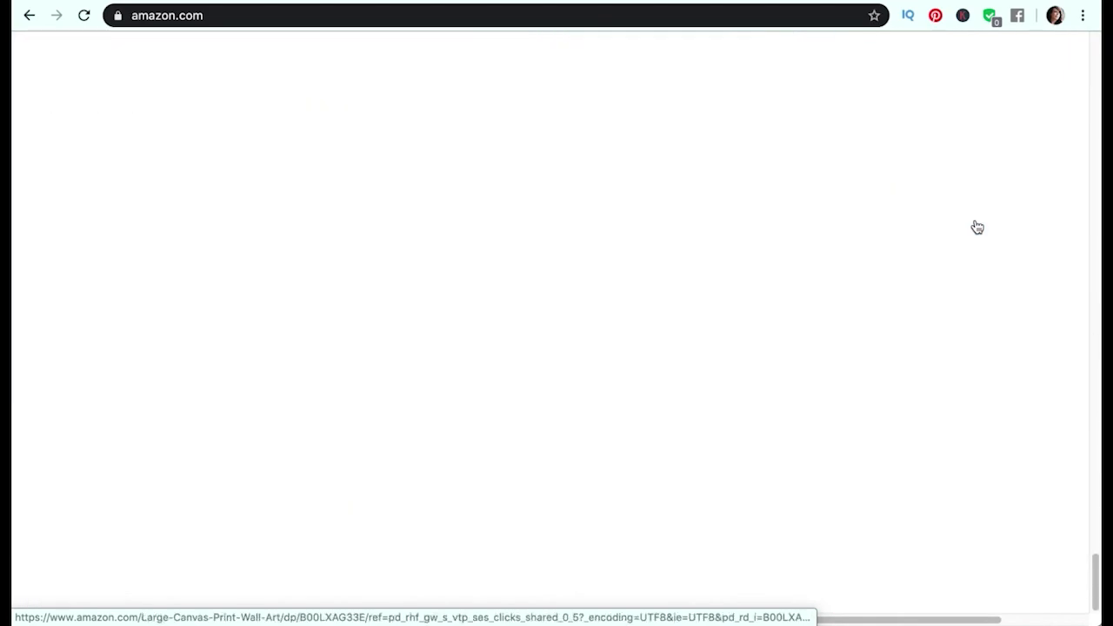
scroll(975, 219, up, 6)
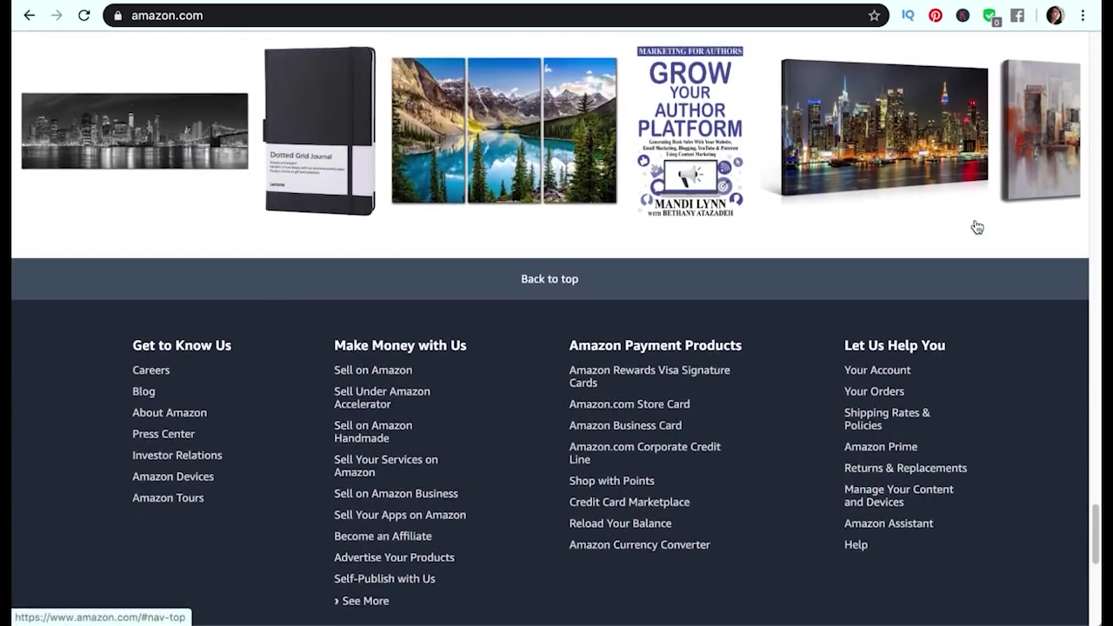
scroll(974, 224, down, 2)
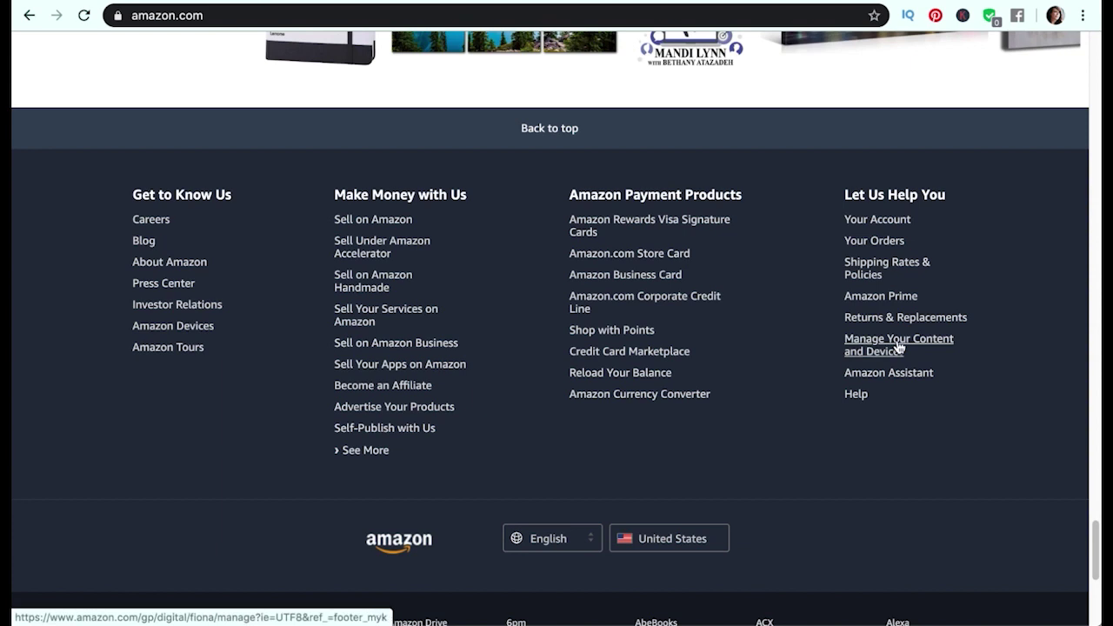
click(898, 348)
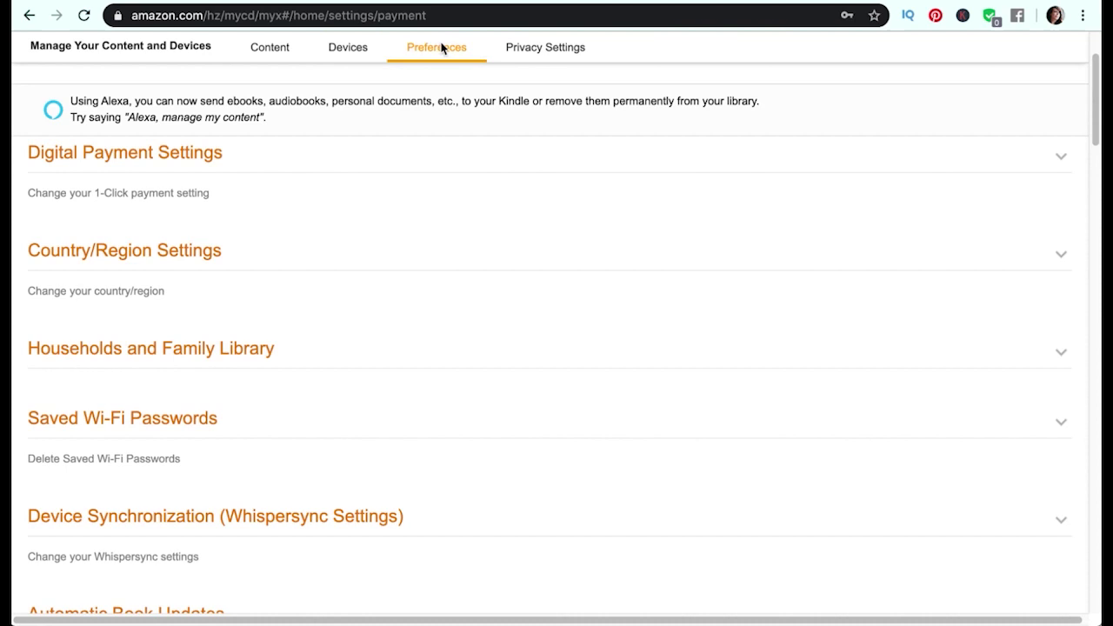
scroll(388, 265, down, 6)
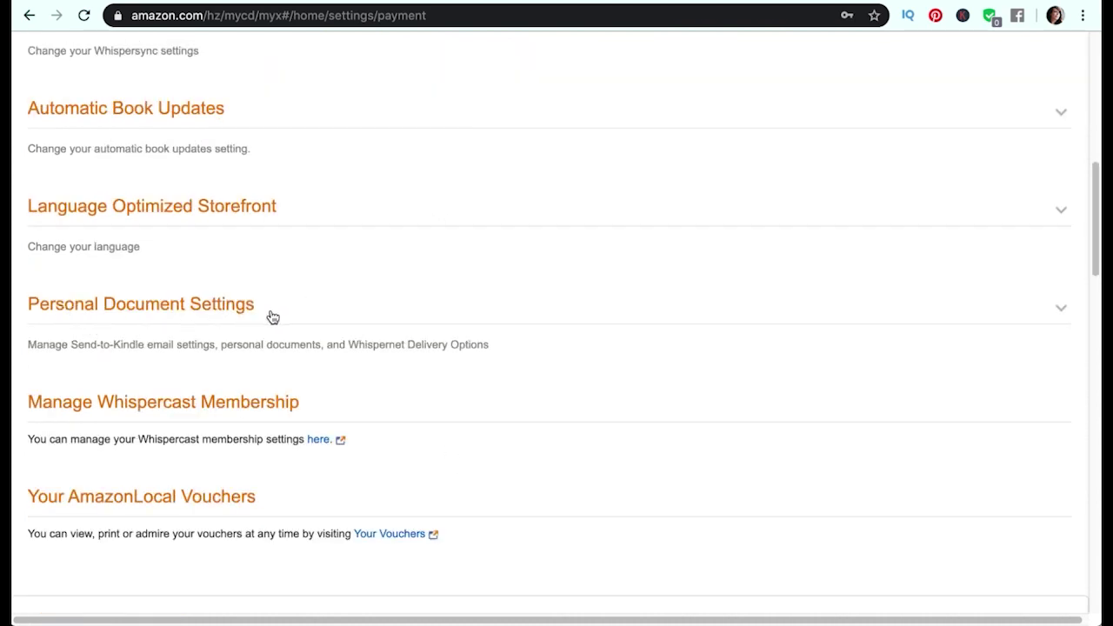
Expand Personal Document Settings and examine the Send-to-Kindle E-Mail Settings and the Approved Personal Document E-mail List
click(1061, 311)
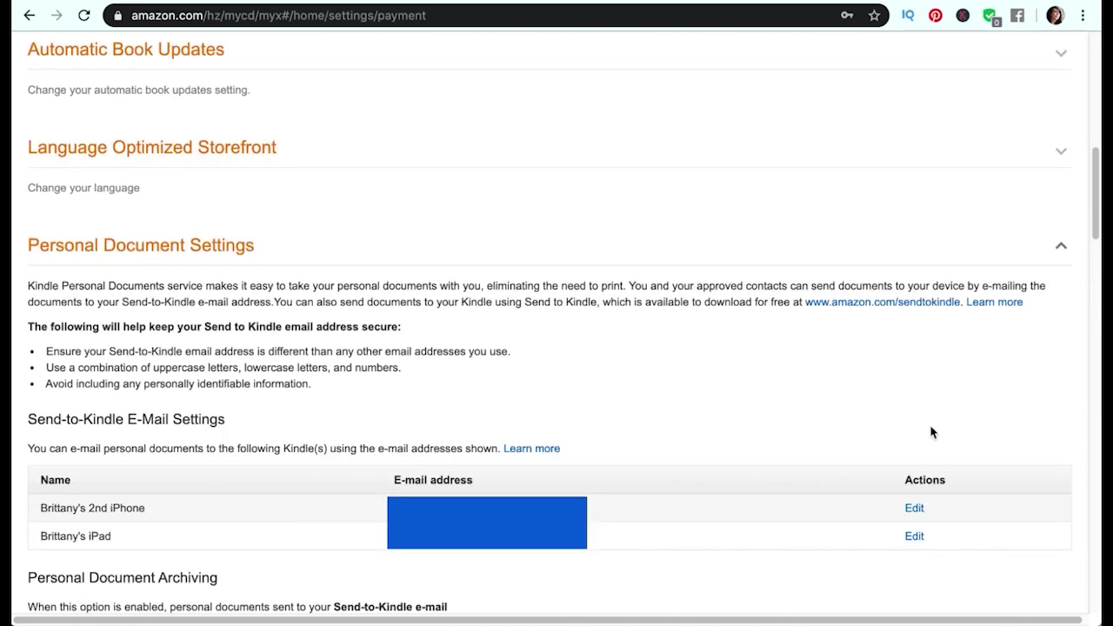
scroll(931, 432, down, 3)
drag(300, 577, 25, 581)
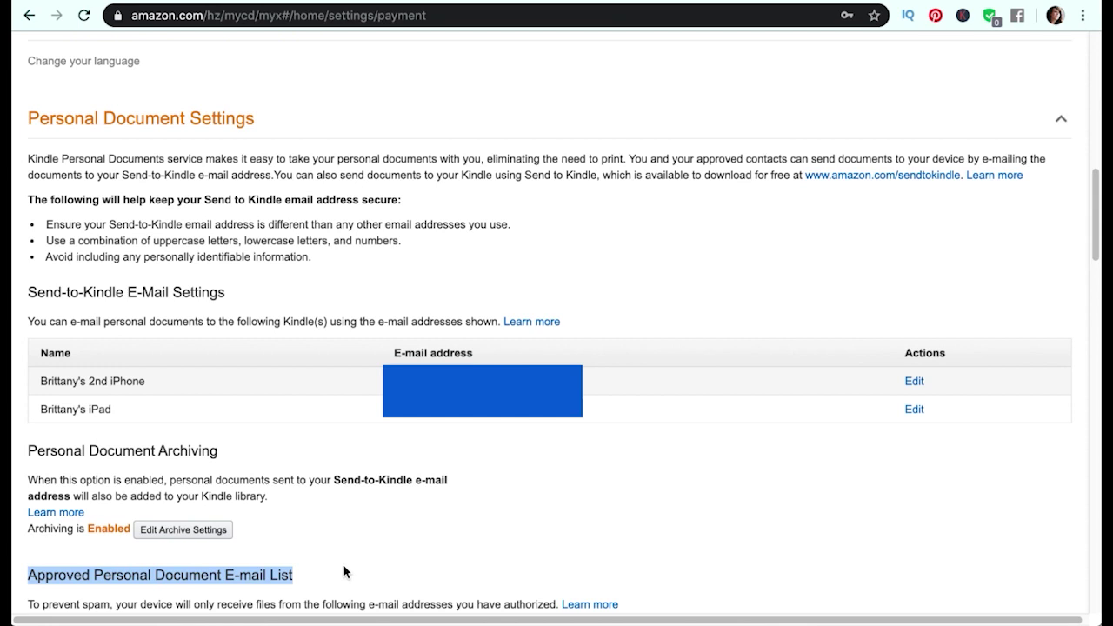
drag(228, 292, 28, 292)
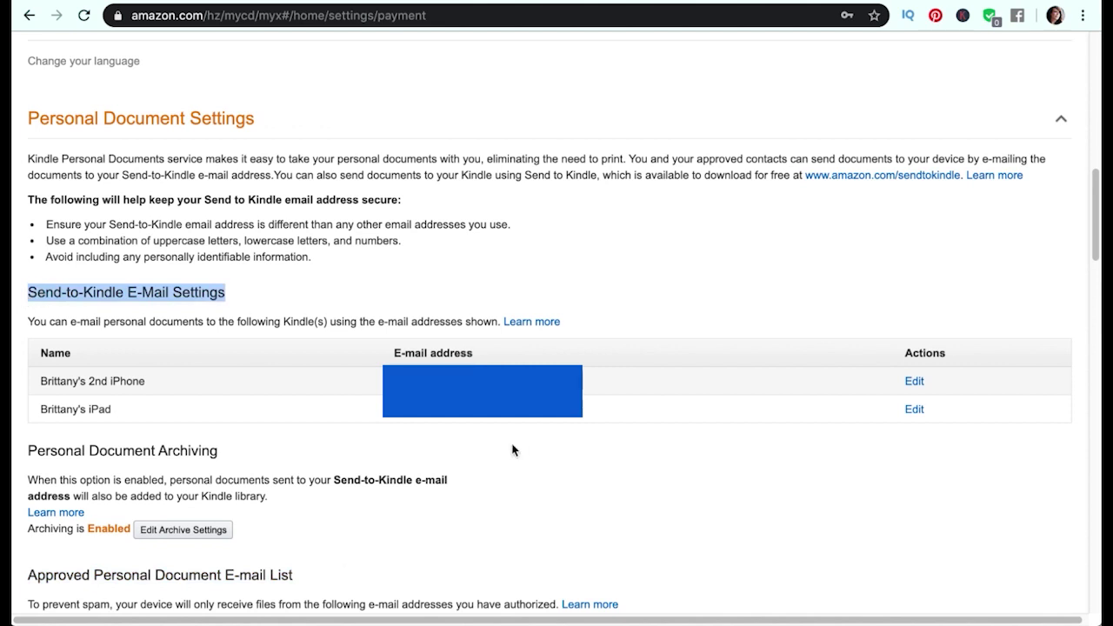
click(296, 301)
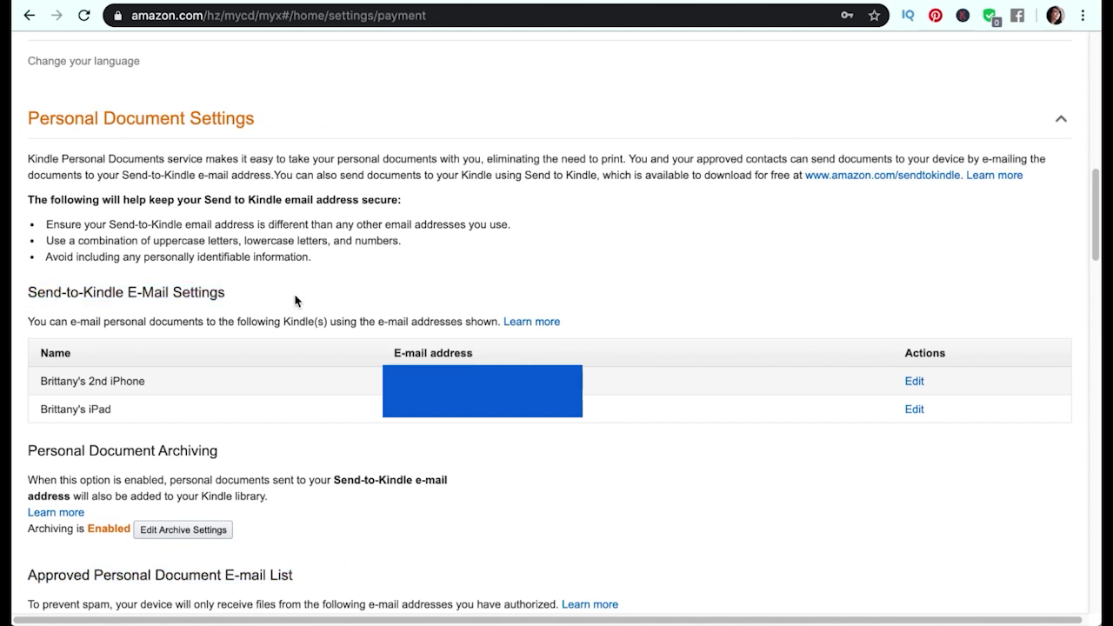
scroll(296, 301, down, 5)
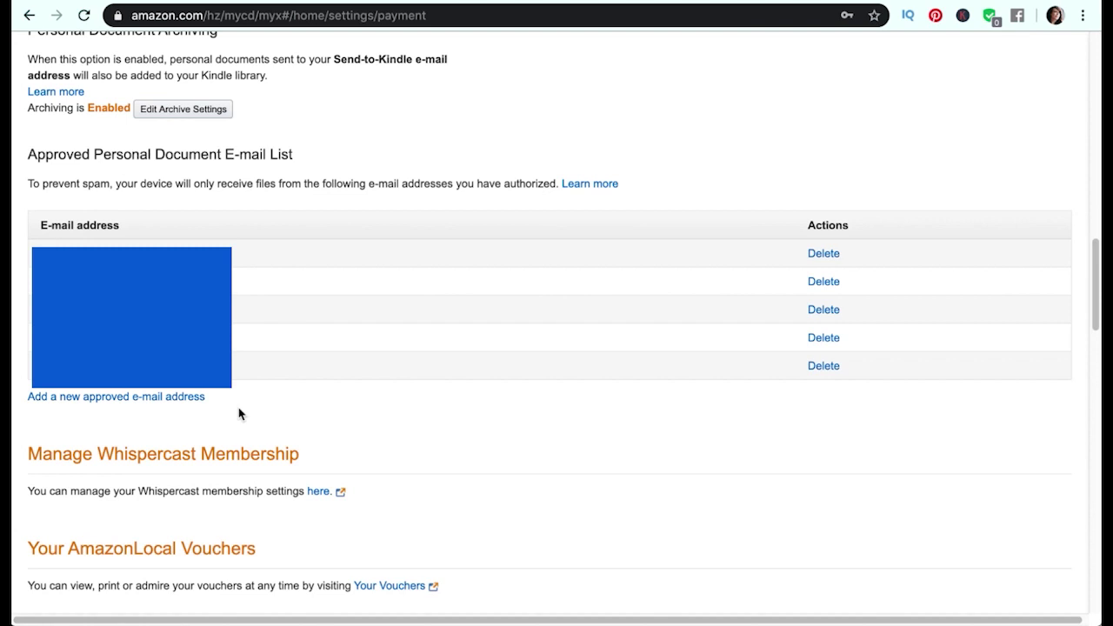
Compare the devices' Send-to-Kindle e-mail addresses with the approved sender addresses and find where a new approved address is added
scroll(242, 365, up, 5)
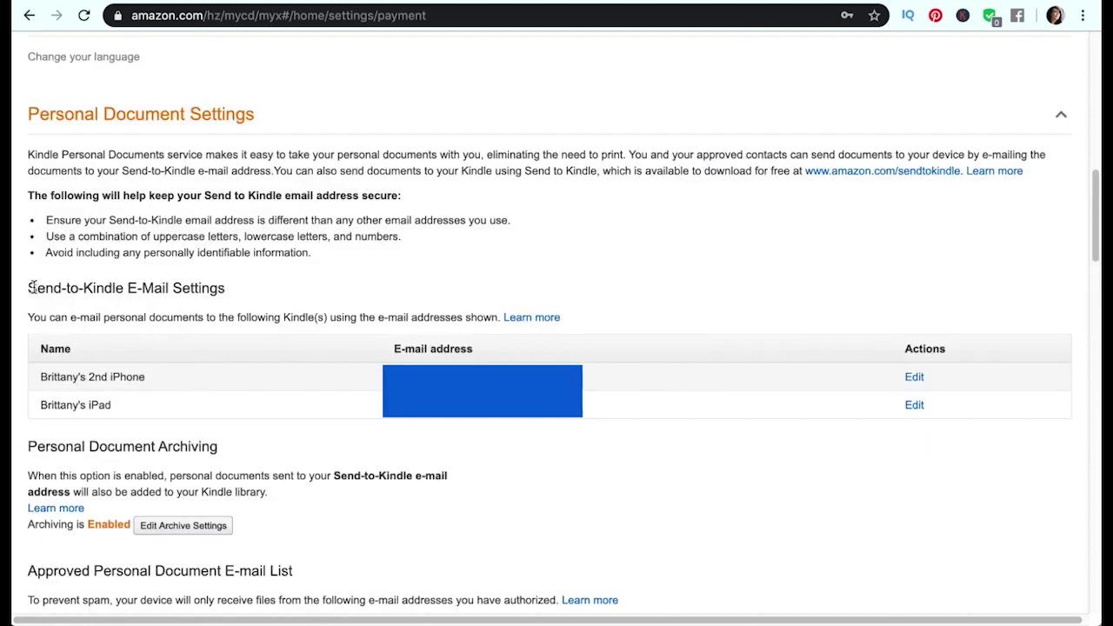
drag(38, 287, 212, 286)
click(248, 288)
drag(26, 571, 313, 568)
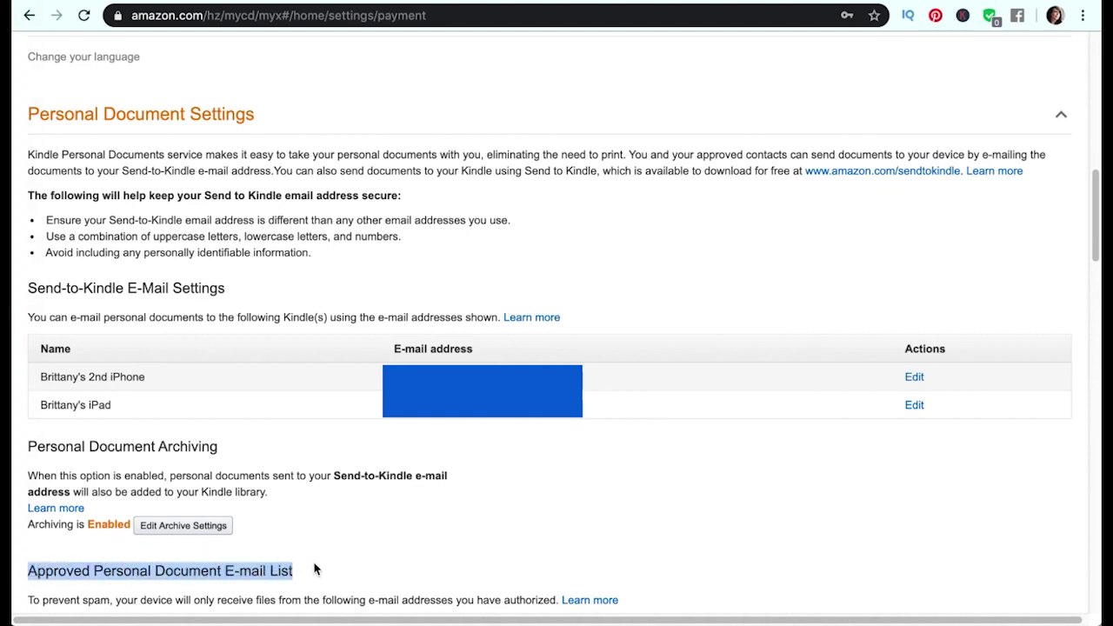
click(417, 458)
scroll(417, 459, down, 4)
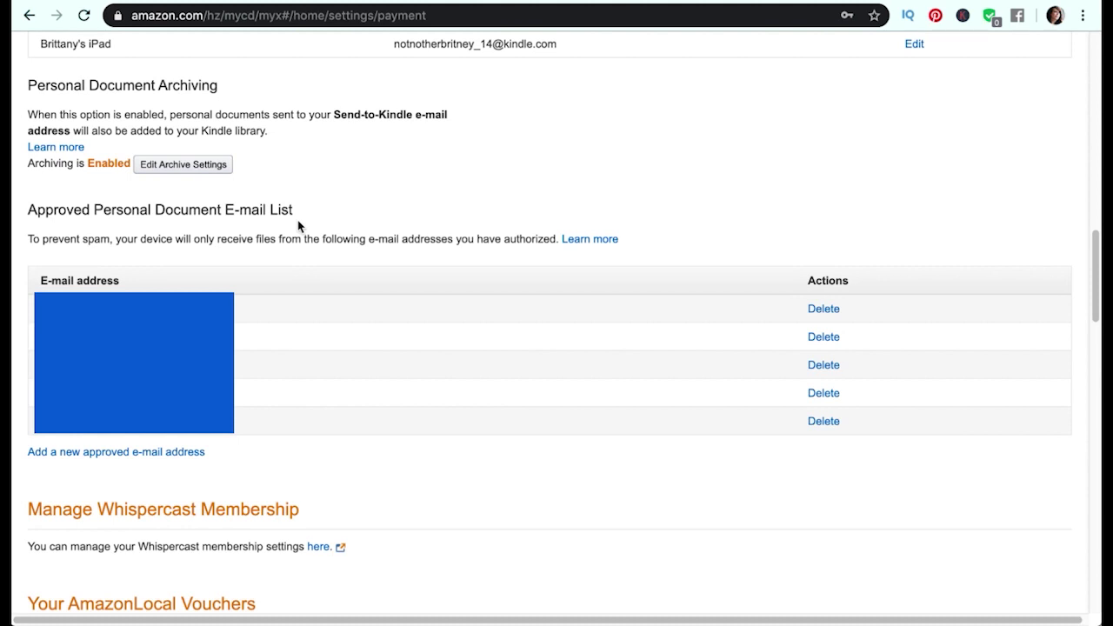
drag(34, 209, 95, 210)
scroll(96, 210, up, 5)
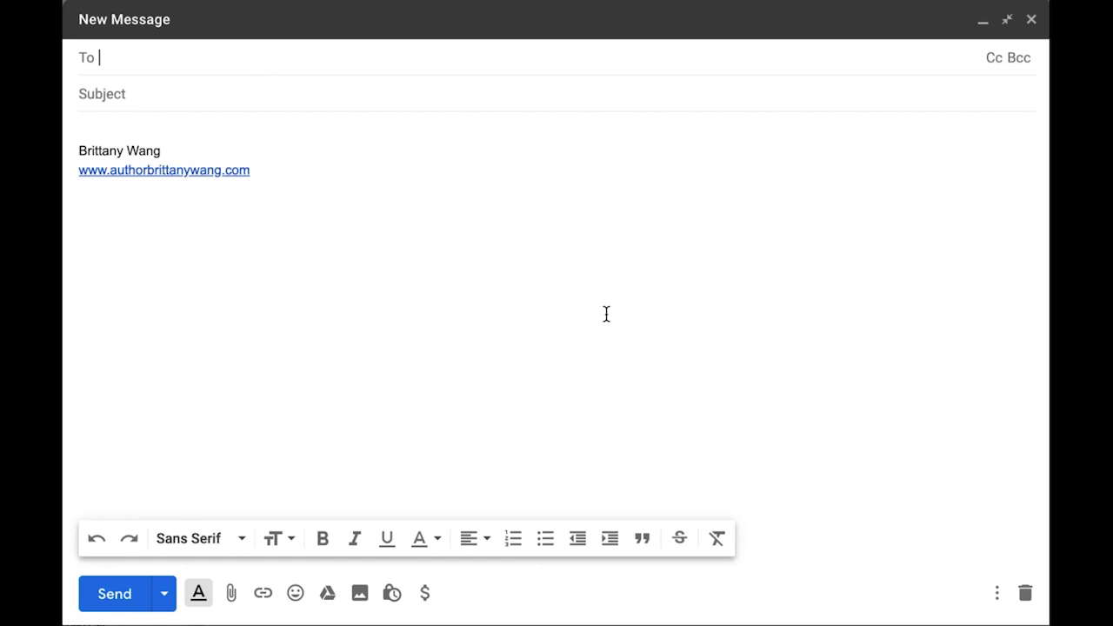
In a new Gmail message, enter the device's Send-to-Kindle e-mail address as the recipient and delete the signature from the body
click(193, 61)
key(super+v)
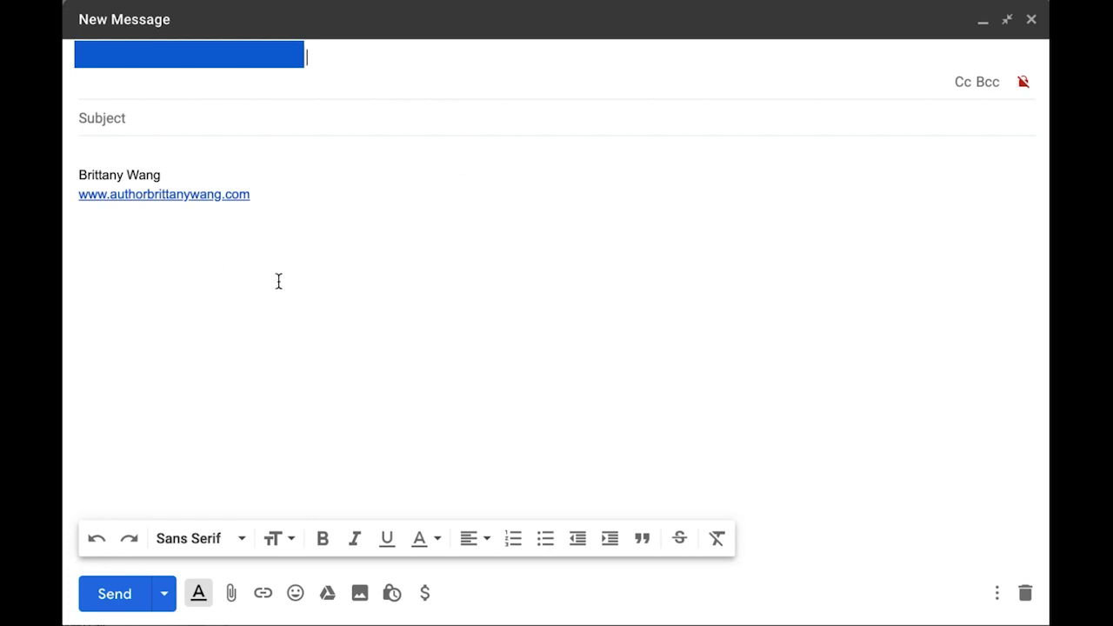
drag(272, 200, 64, 133)
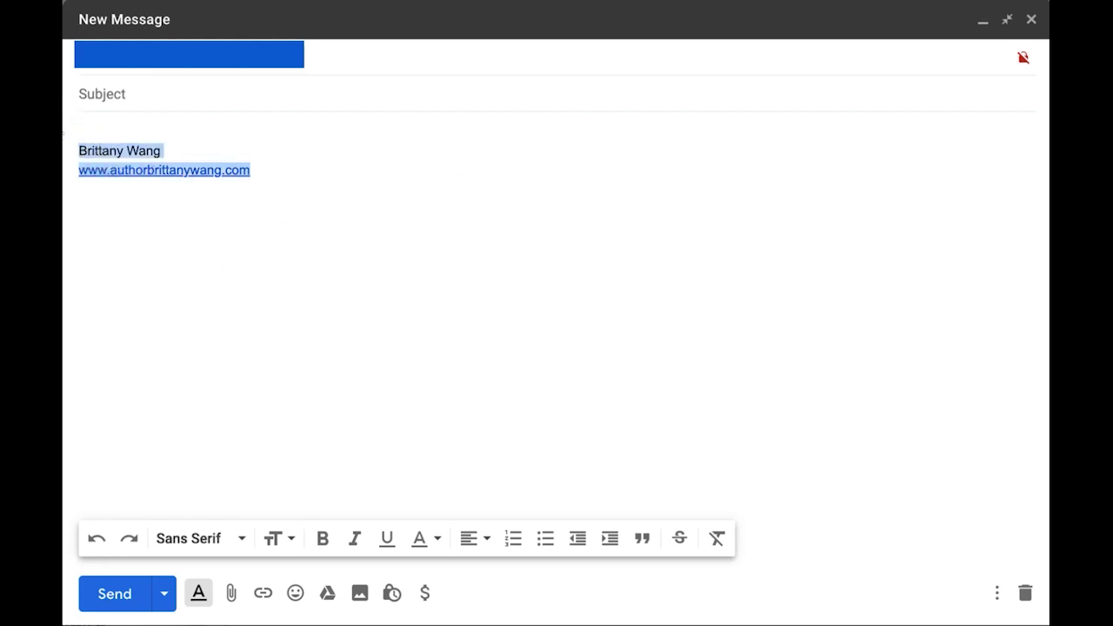
key(BackSpace)
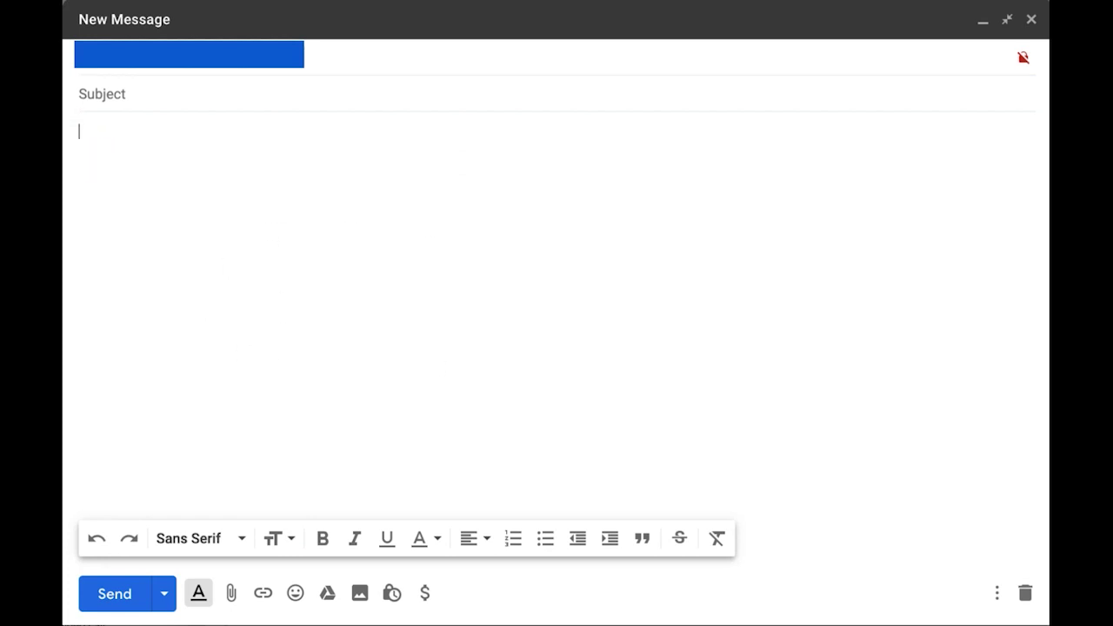
Leave the message's subject and body blank and attach the book's MOBI file
click(156, 95)
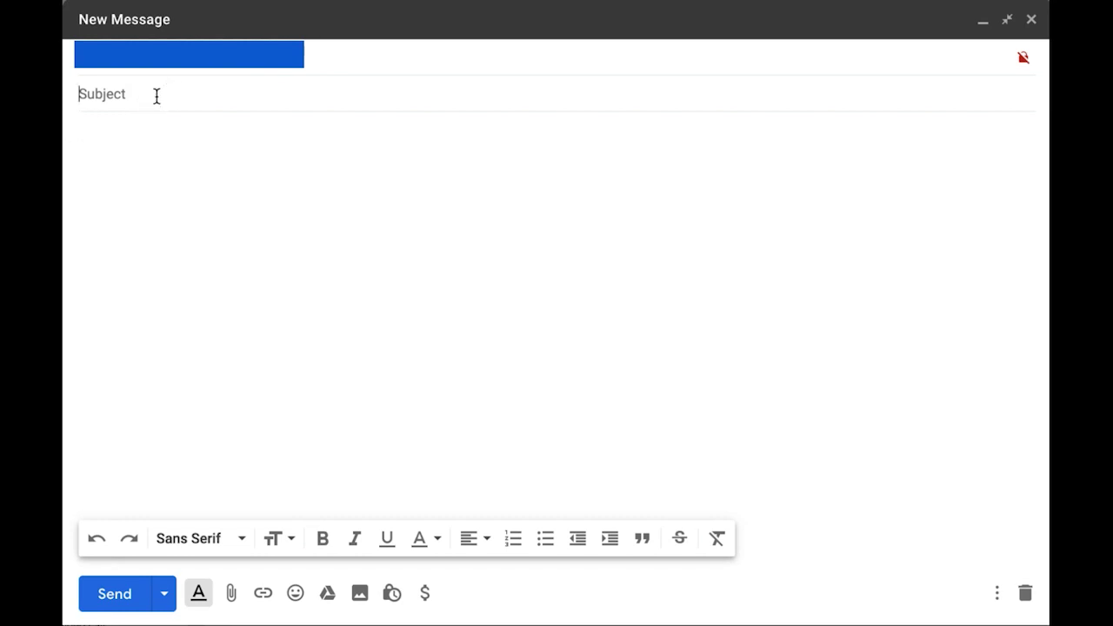
click(345, 281)
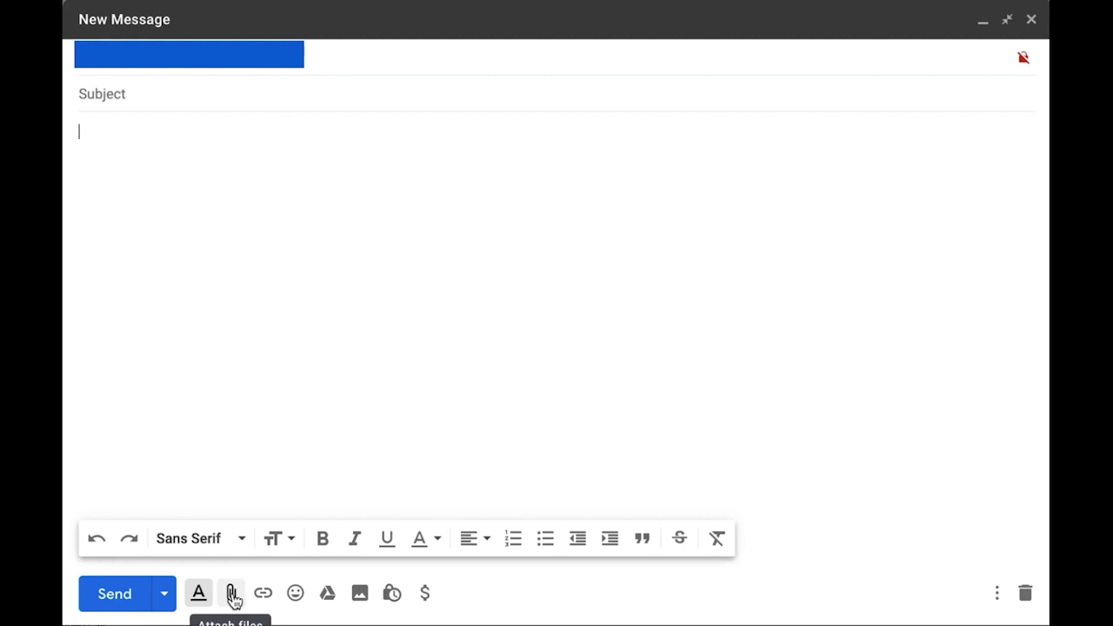
click(230, 593)
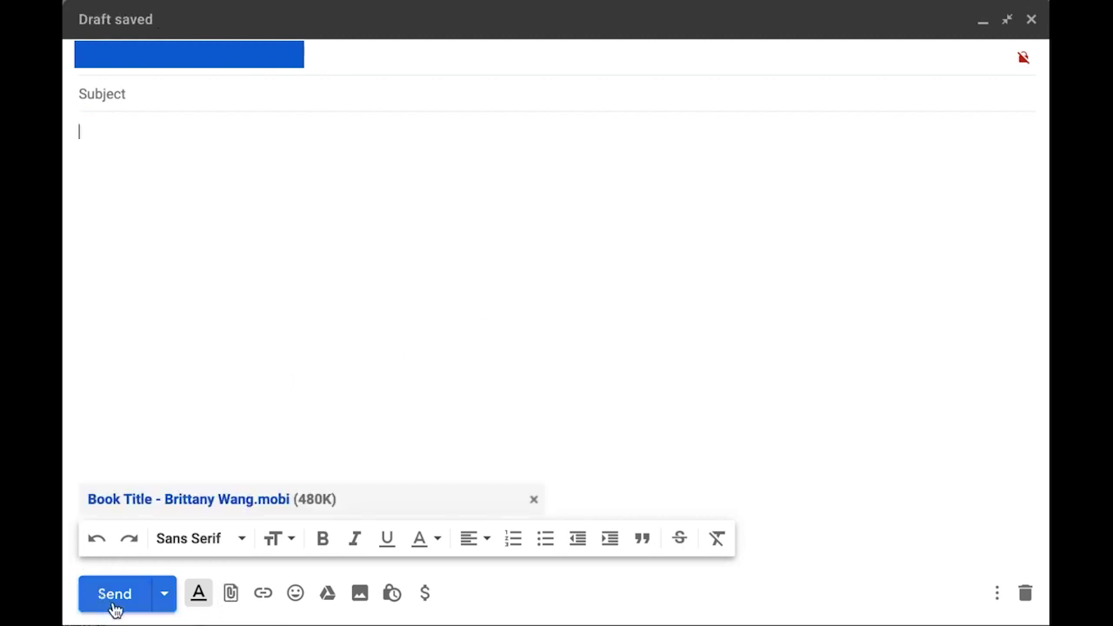